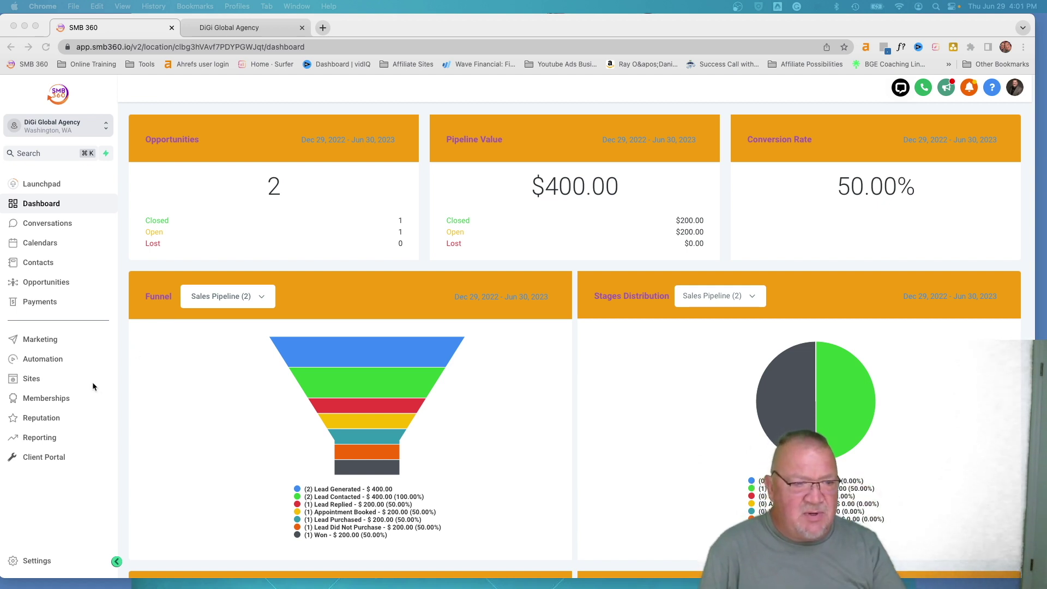
Open the Sites area to view the account's funnels list
left_click(31, 379)
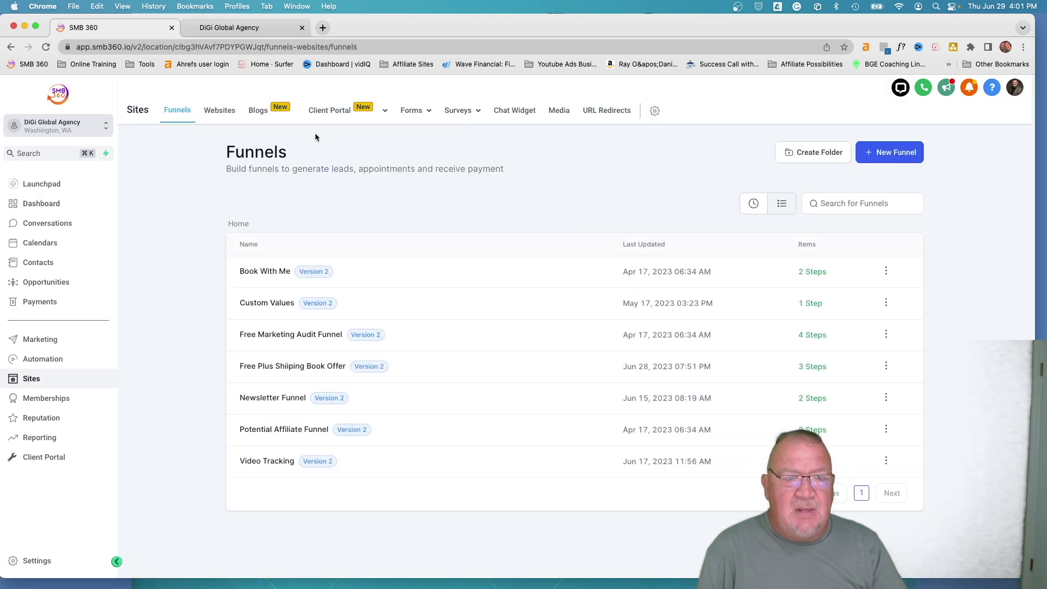
Check the live DiGi Global Agency site, then open the DiGi Global Website's pages
left_click(220, 112)
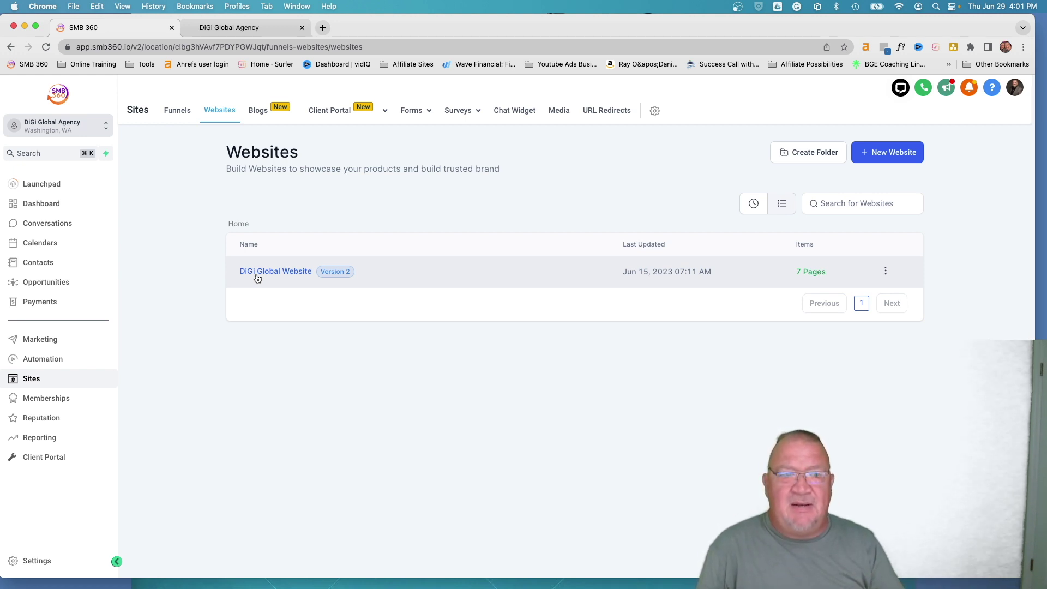
left_click(250, 31)
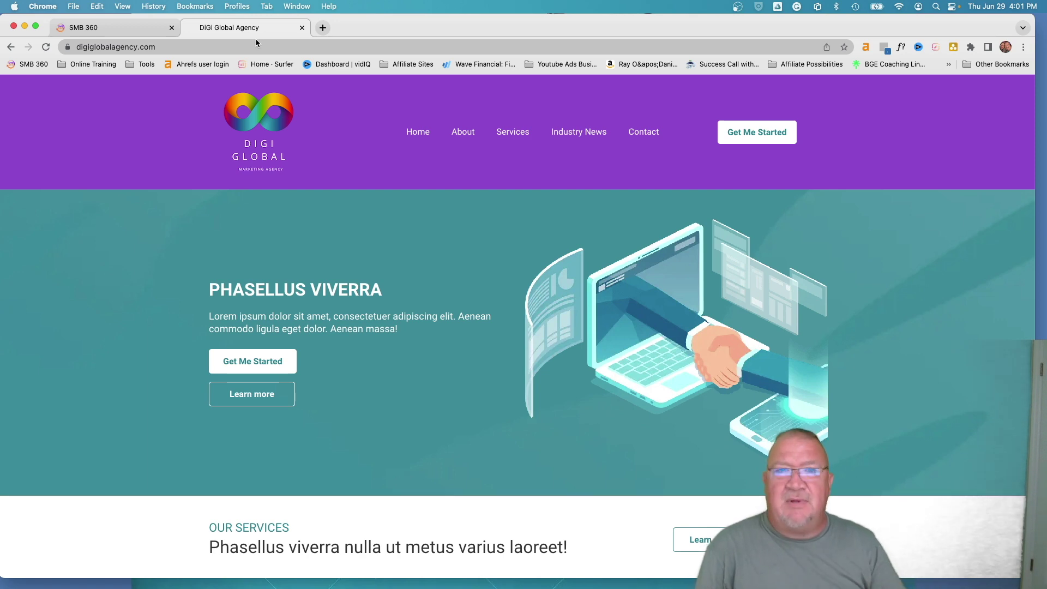
scroll(368, 234, "down", 4)
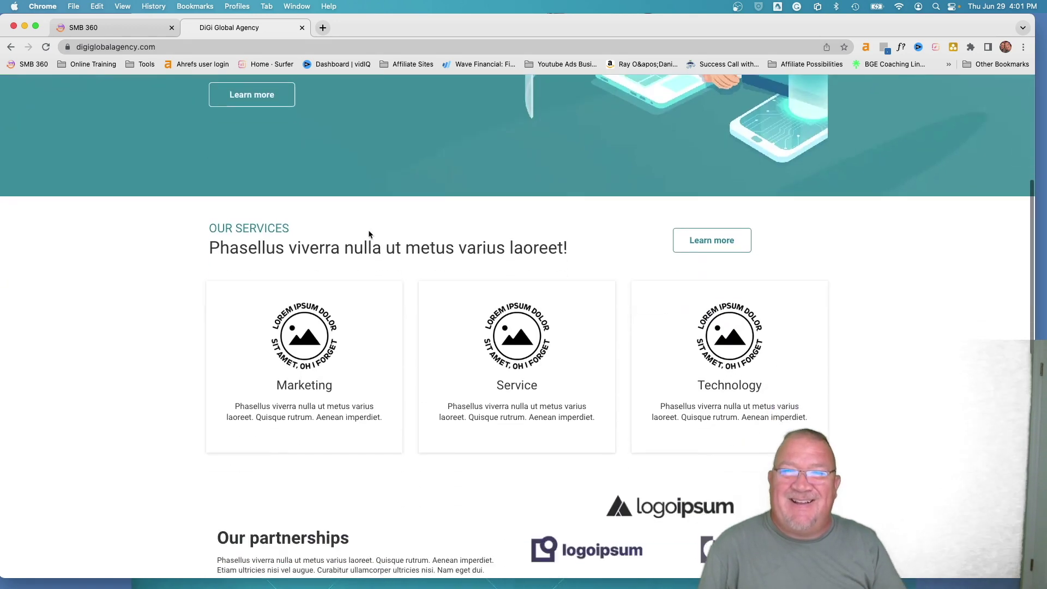
scroll(369, 234, "up", 3)
left_click(100, 28)
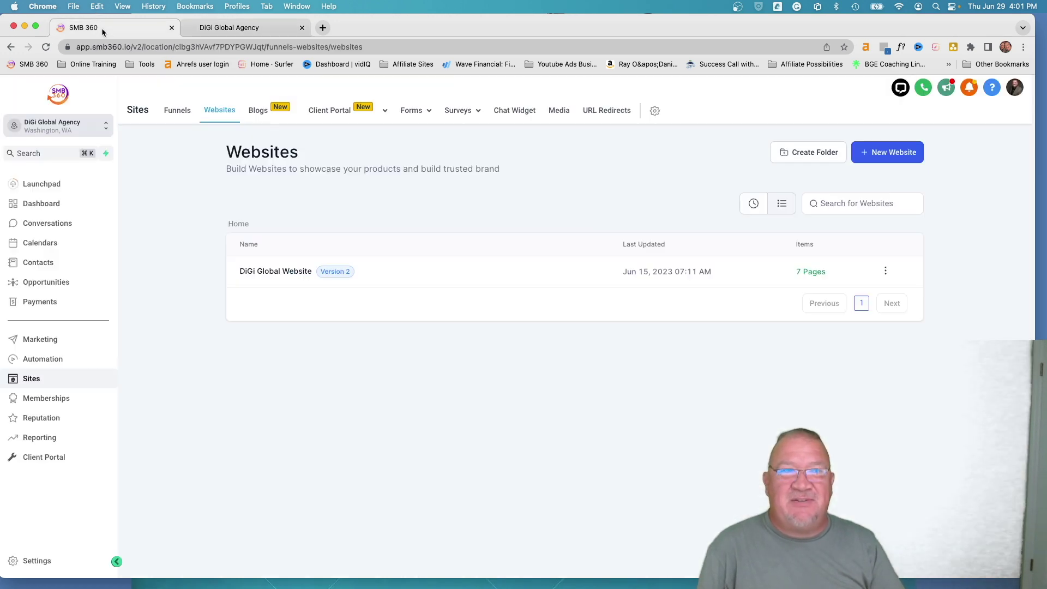
left_click(264, 274)
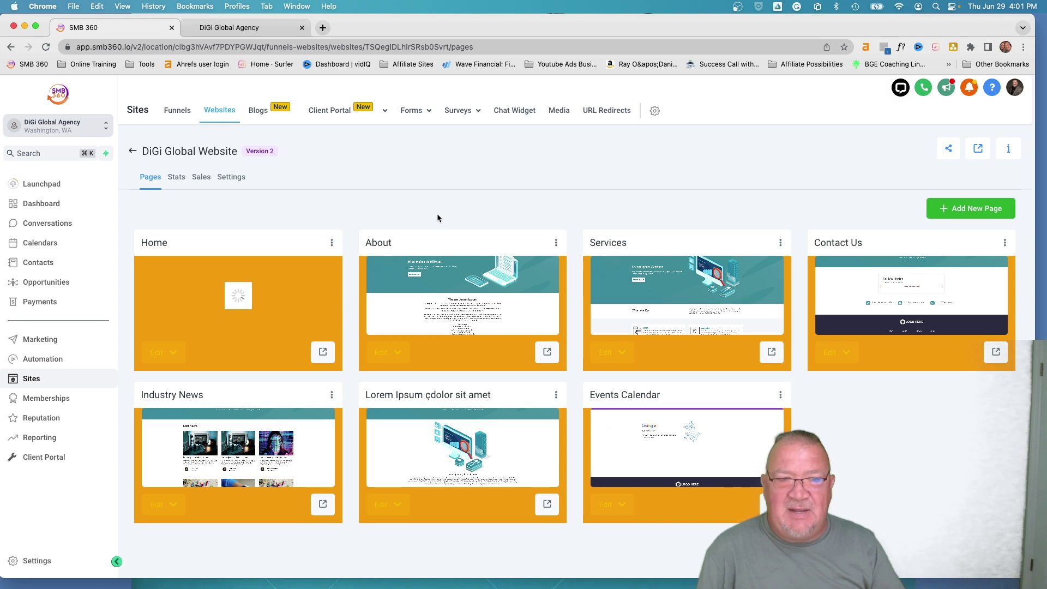
Create a website page named 'Unsubscribe' with path /unsubscribe
left_click(945, 207)
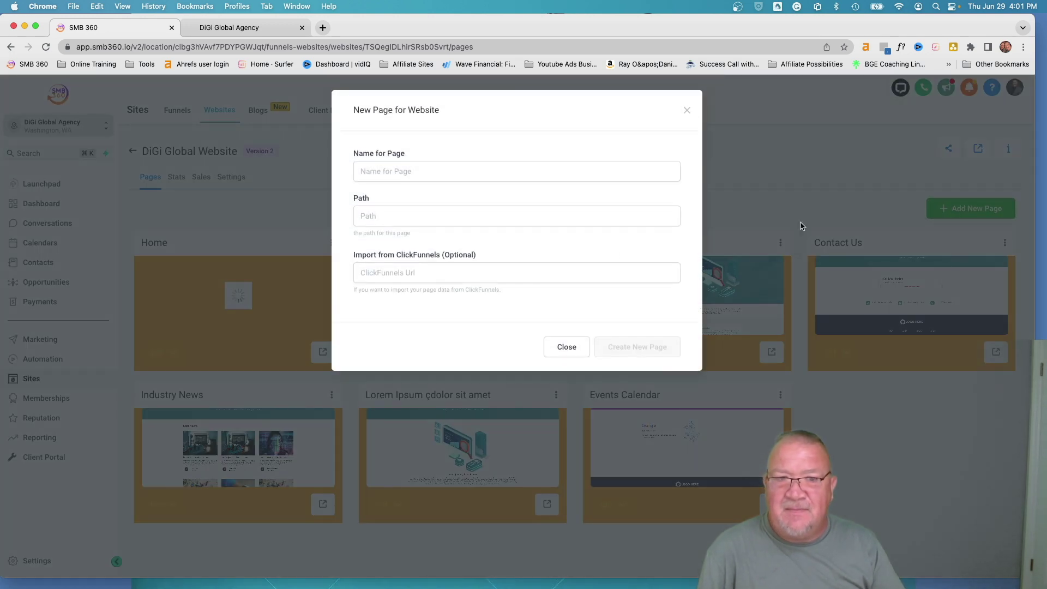
left_click(402, 170)
type("Un")
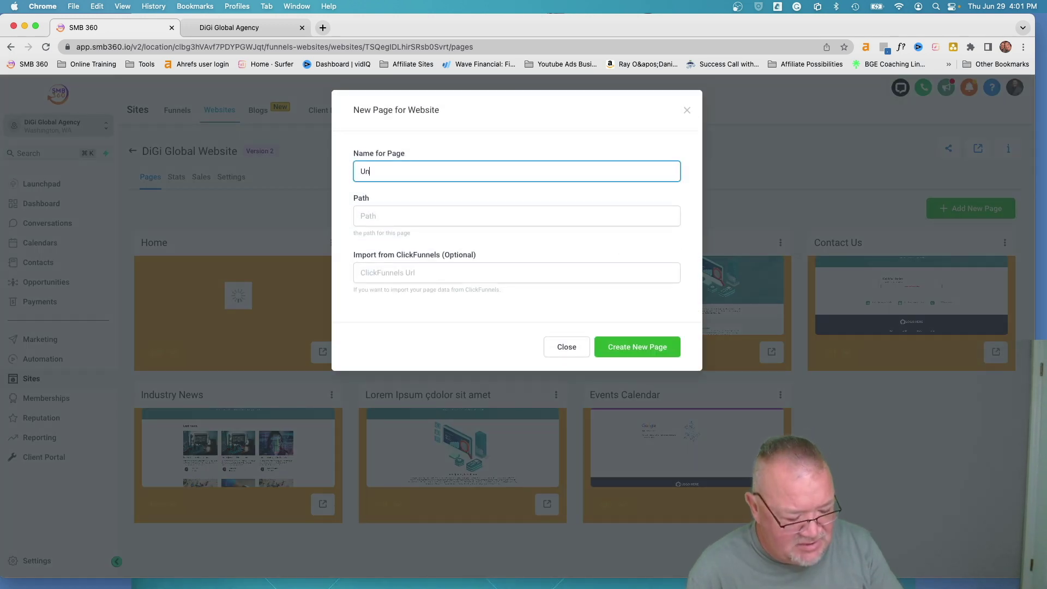
type("subscrib")
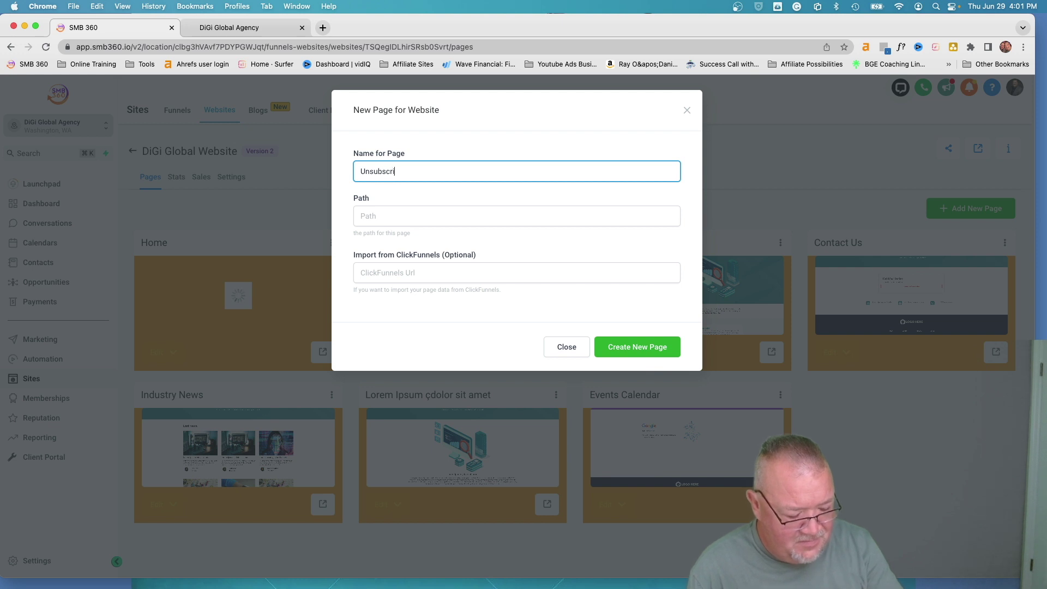
type("e")
key("Tab")
type("/")
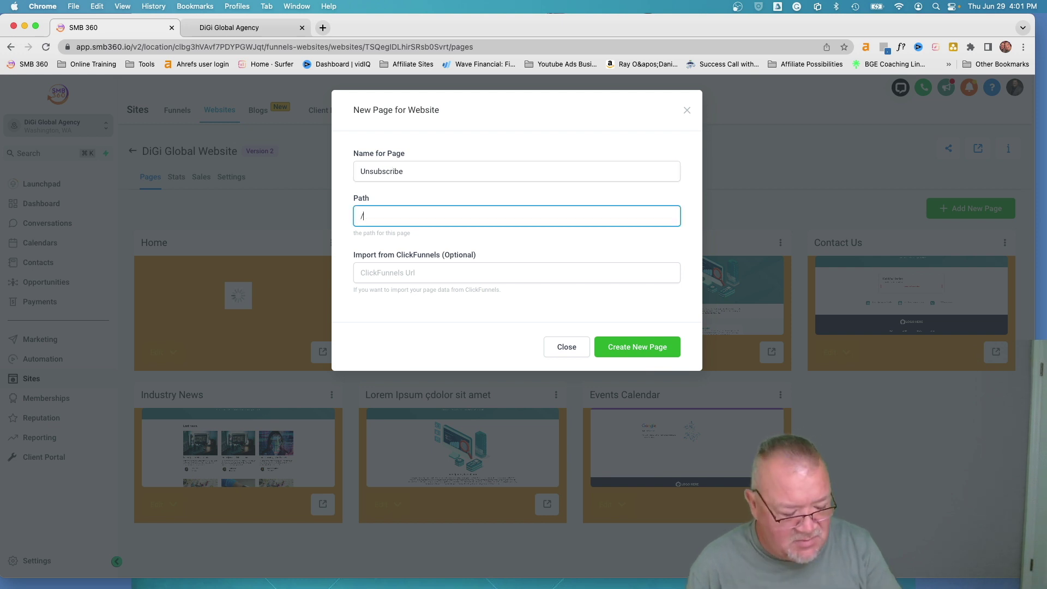
type("unsubscr")
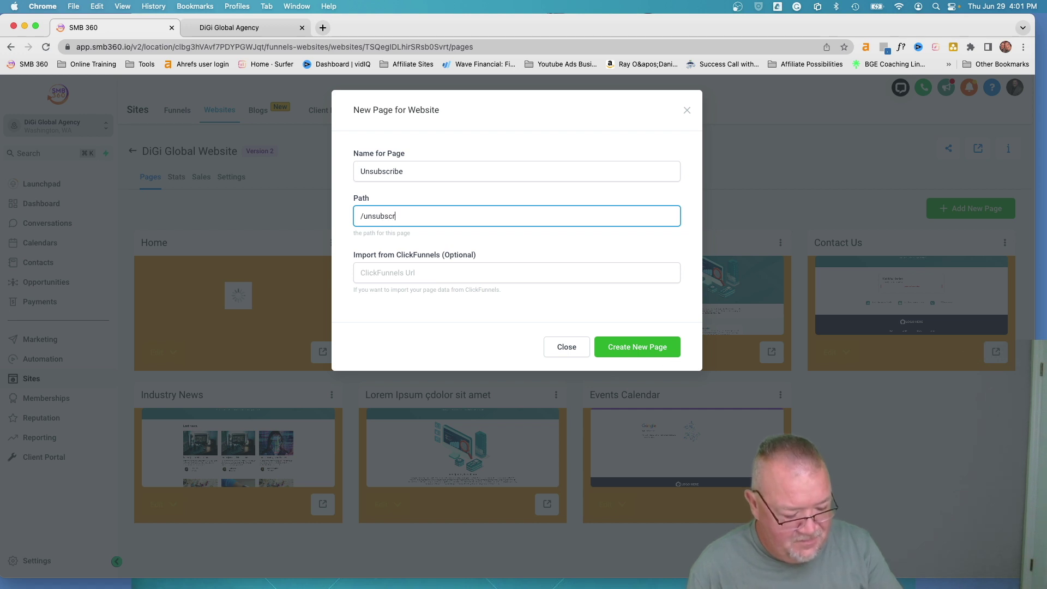
type("ibe")
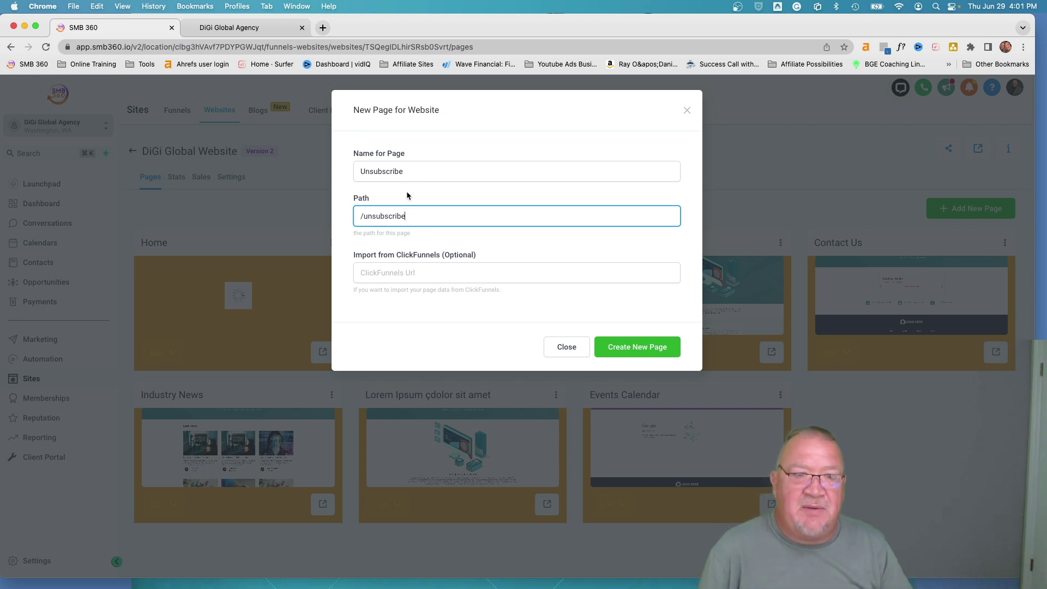
left_click(636, 347)
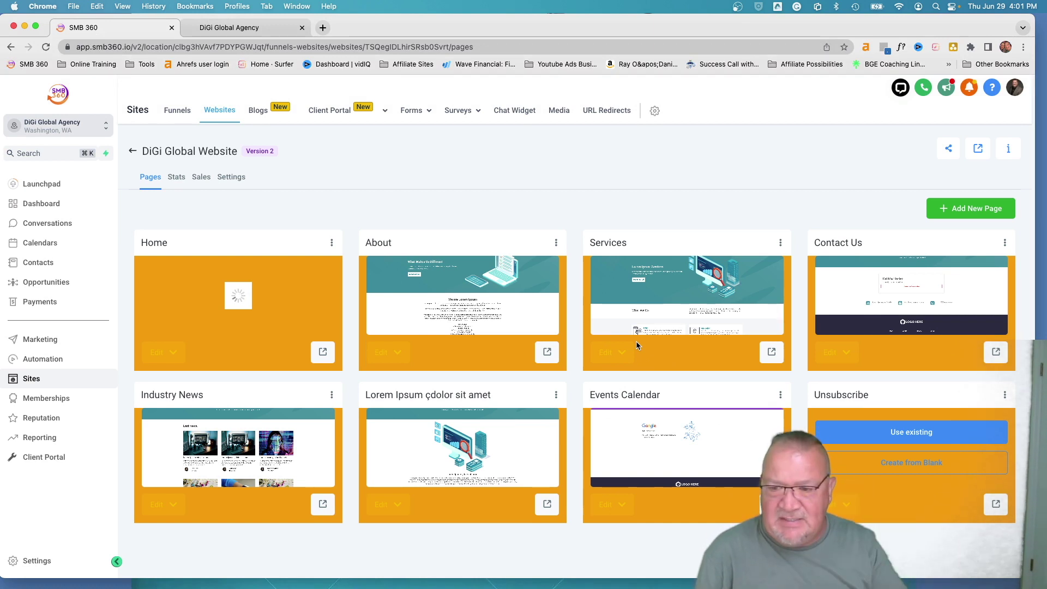
Start the page from blank with a full-width section, one-column row and headline
left_click(901, 463)
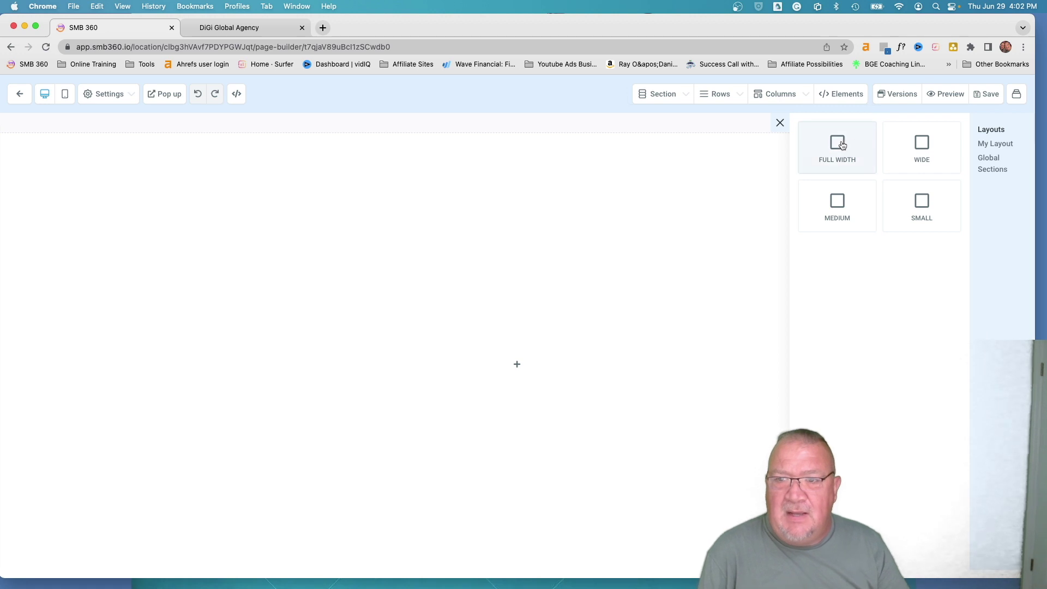
left_click(837, 146)
left_click(618, 172)
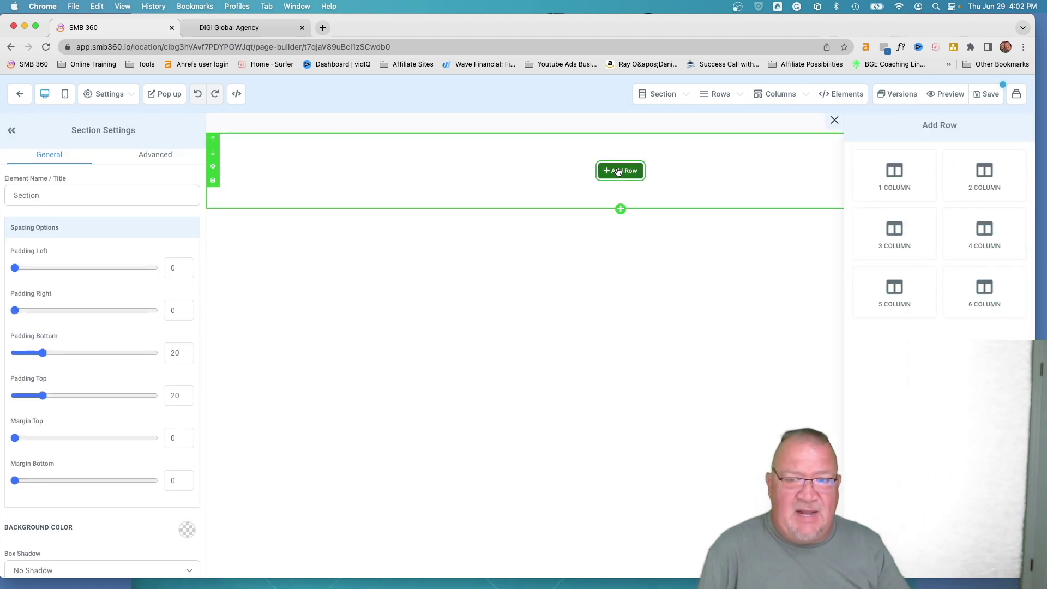
left_click(903, 175)
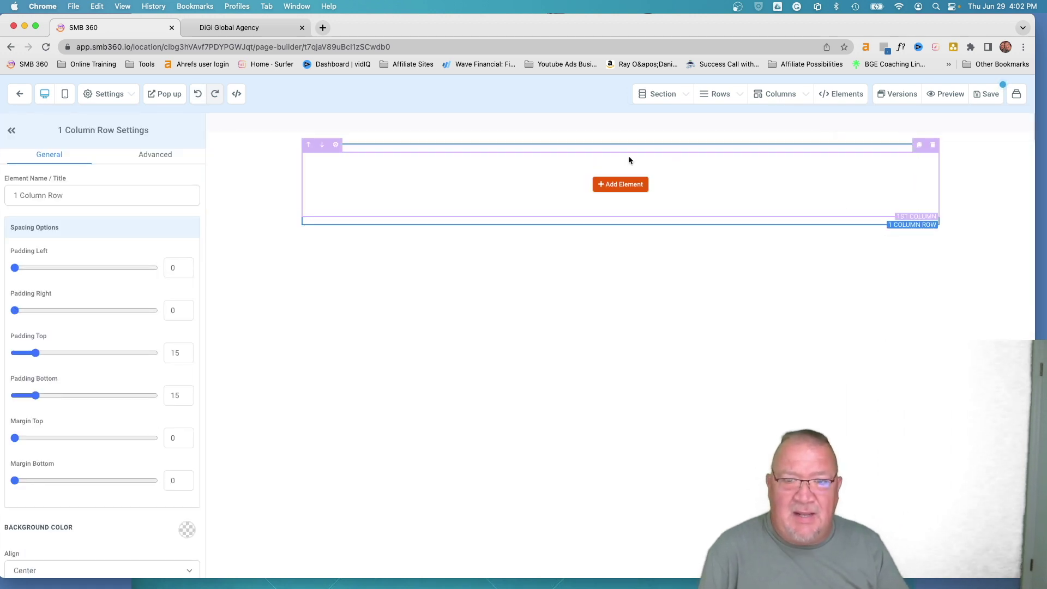
left_click(610, 192)
left_click(829, 203)
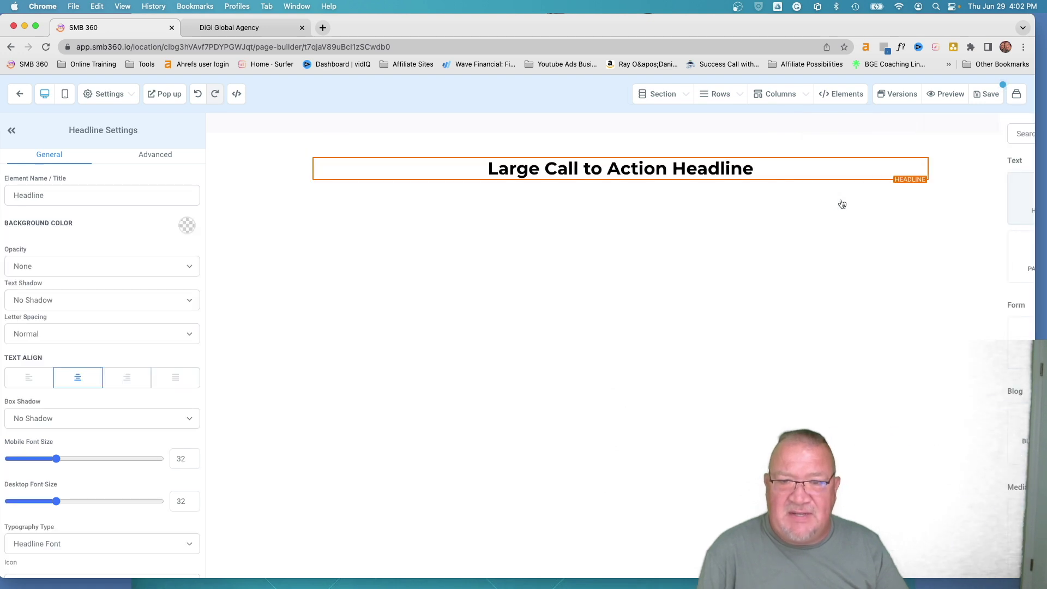
Change the headline to 'Sorry to see you go. I wish you the best.' and add an image below
left_click(508, 173)
left_click_drag(483, 169, 823, 169)
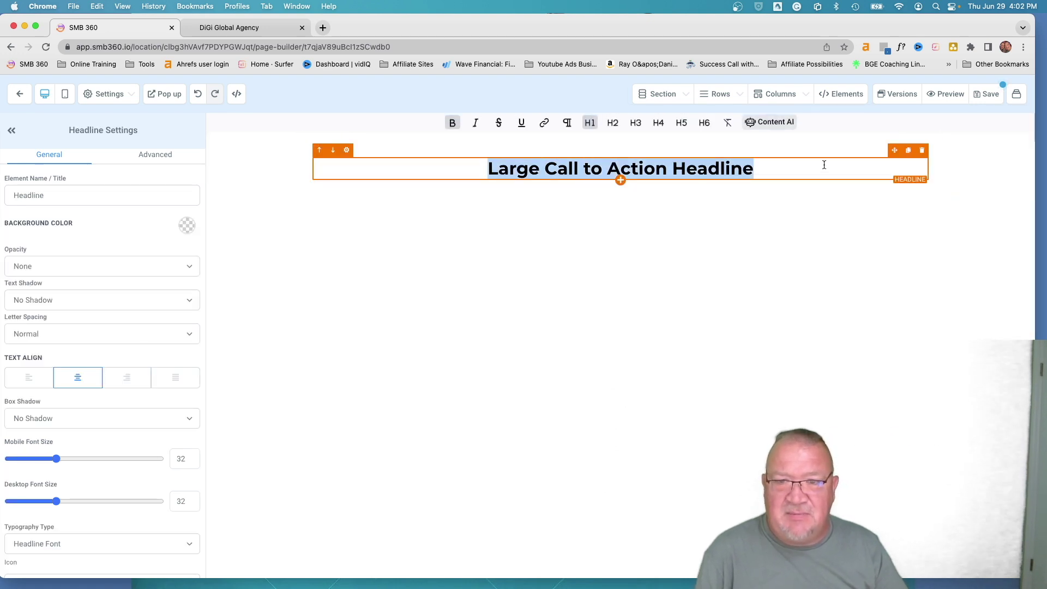
type("Sorry ")
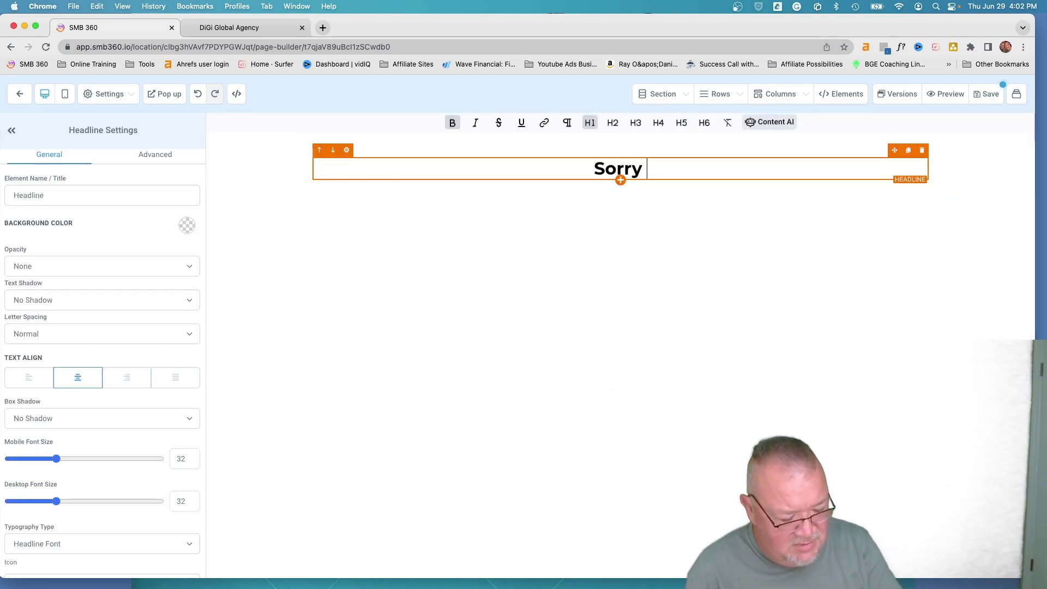
type("to see you g")
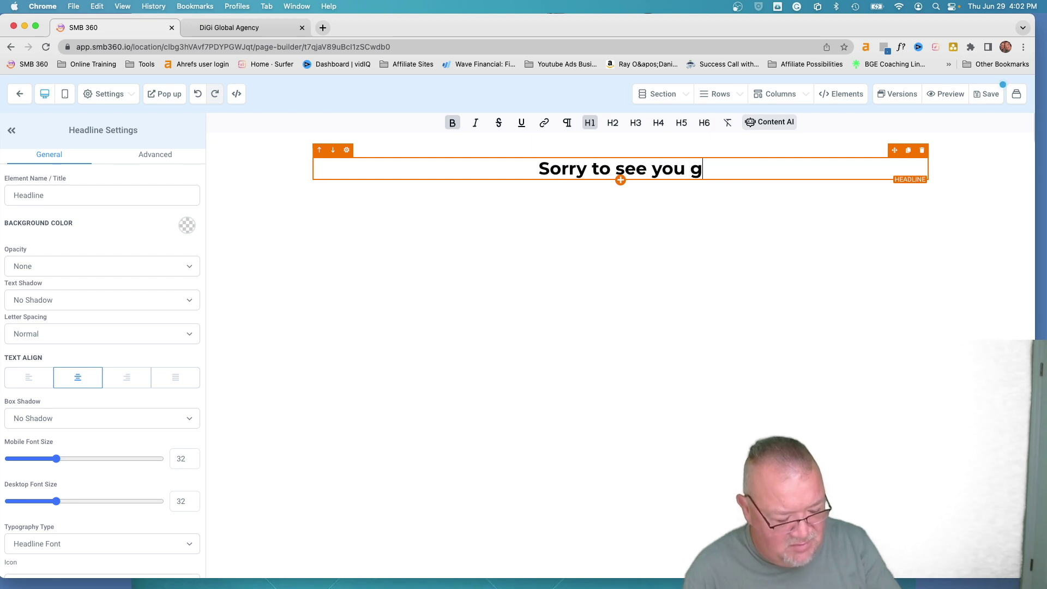
type("o. ")
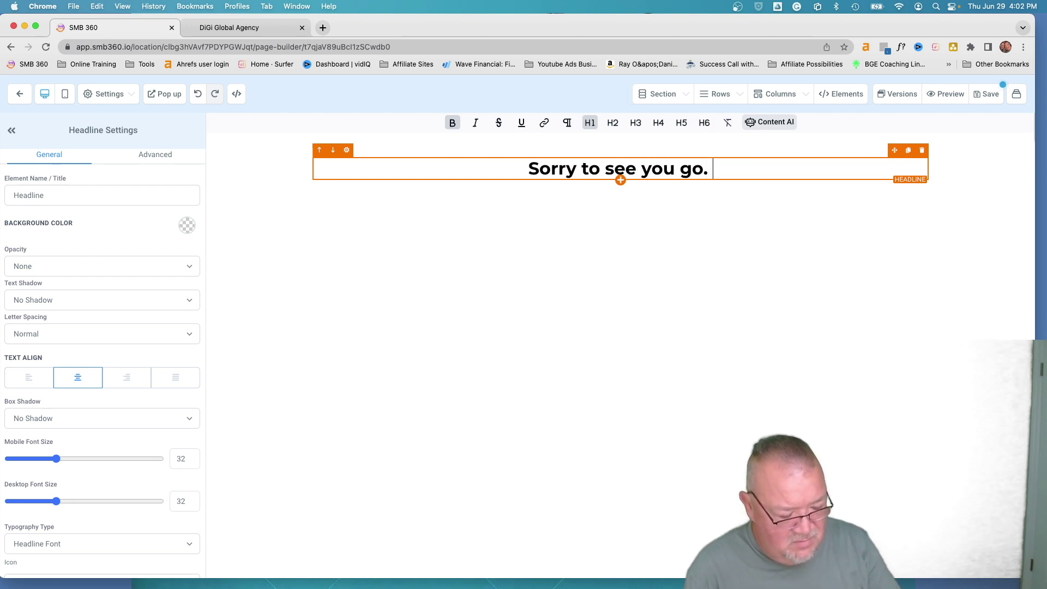
type("I wish you ")
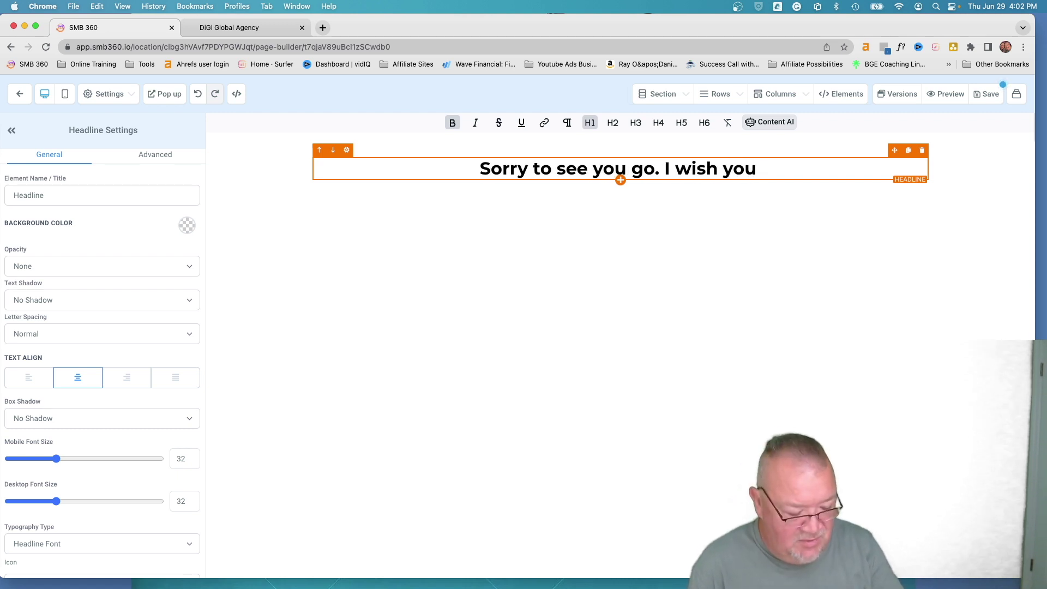
type("the")
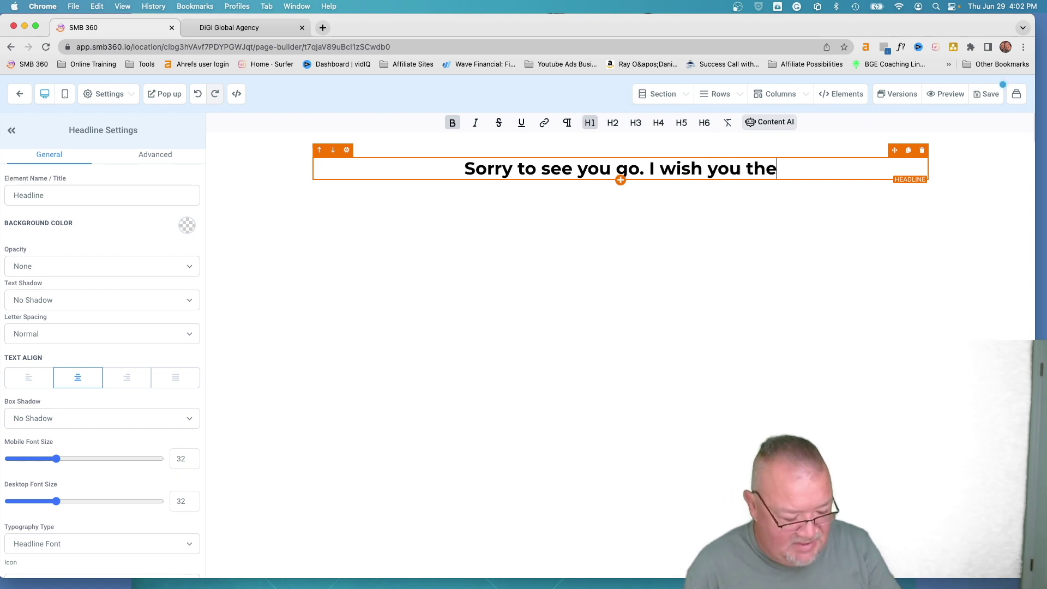
type(" best.")
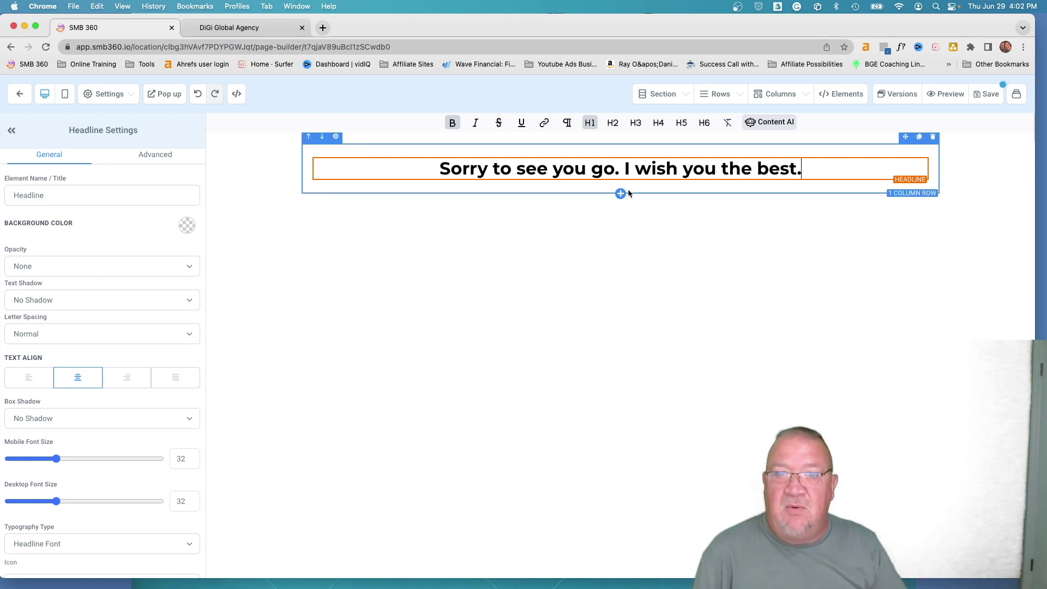
left_click(621, 180)
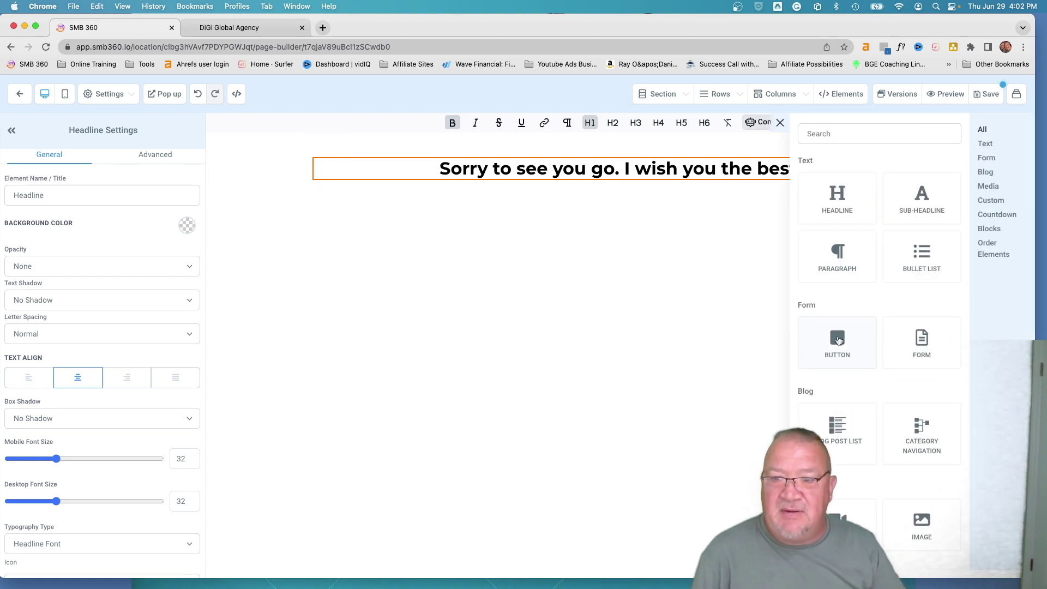
scroll(873, 412, "down", 3)
left_click(912, 422)
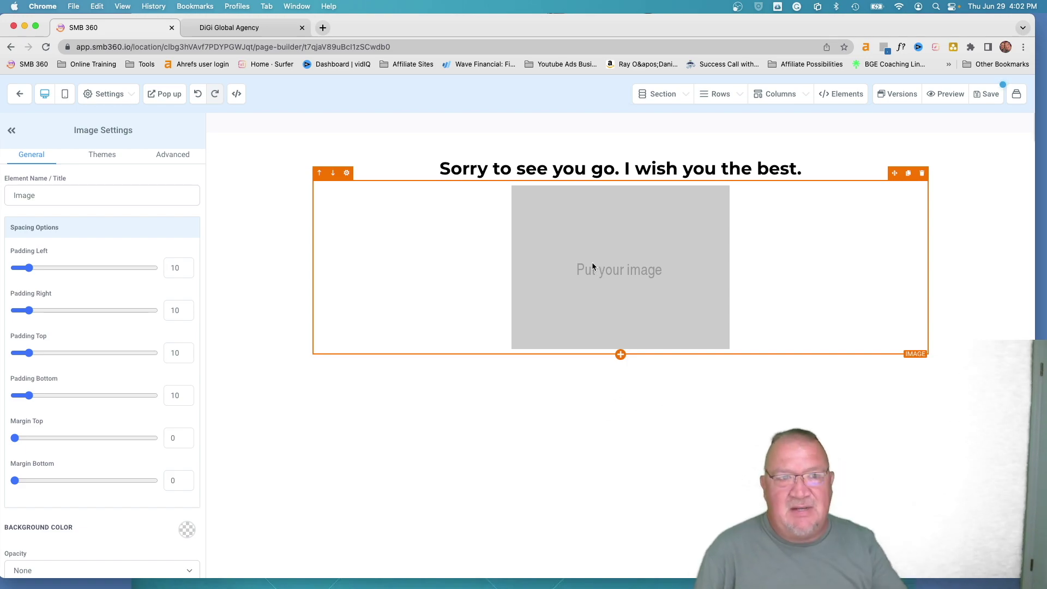
left_click(322, 27)
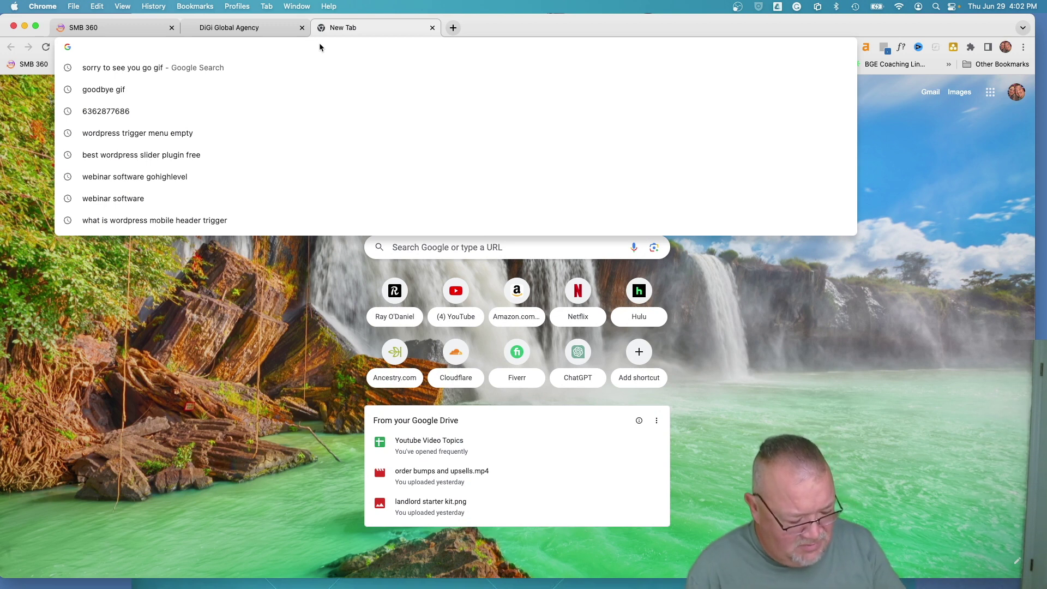
type("sorry to ")
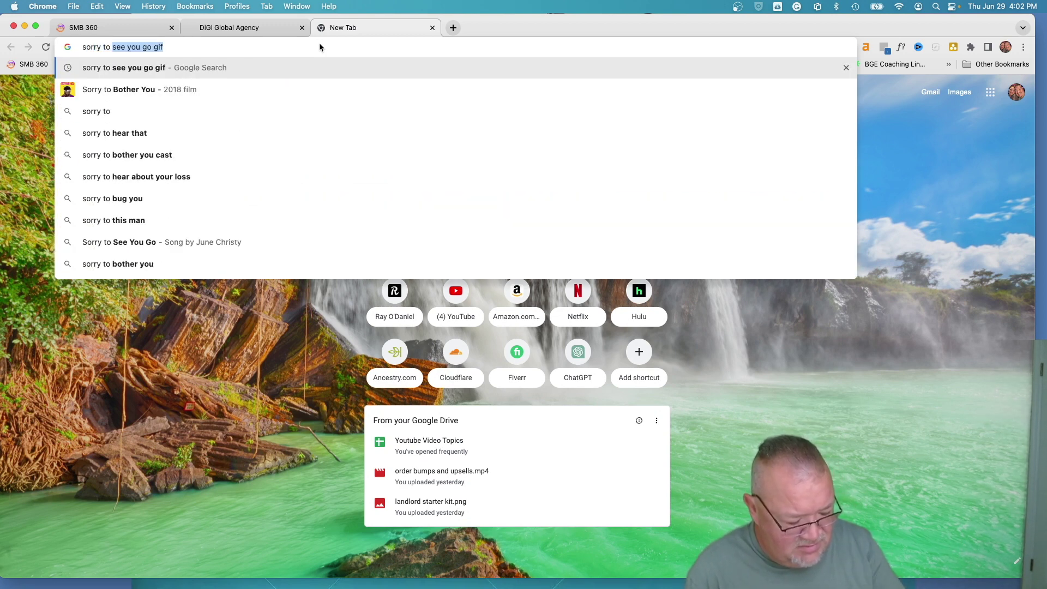
type("see you go ")
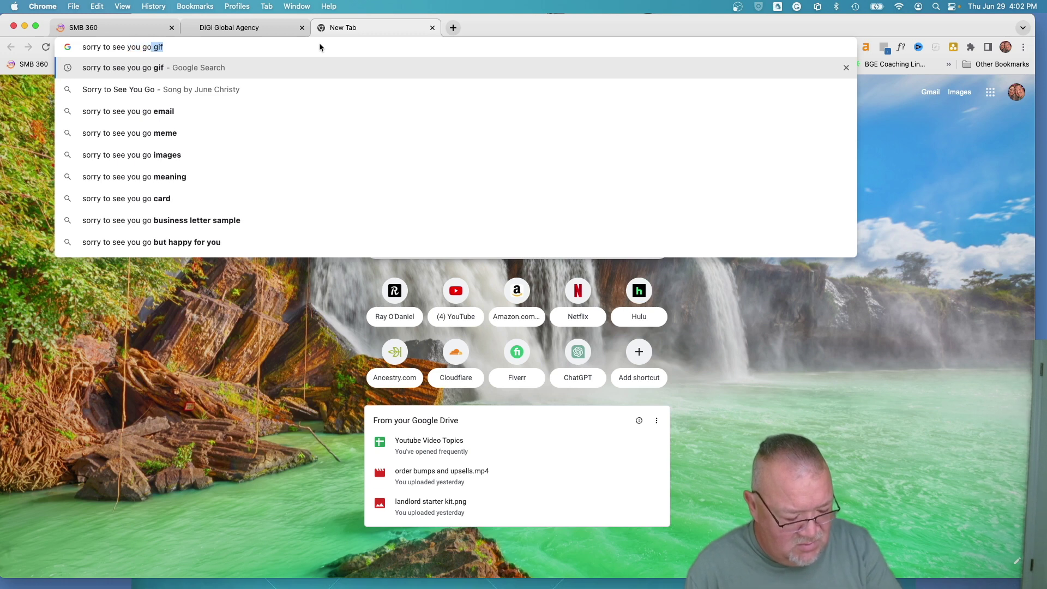
type("gif")
Search 'sorry to see you go gif' and save the sad emoji GIF as sorry.gif
key("Return")
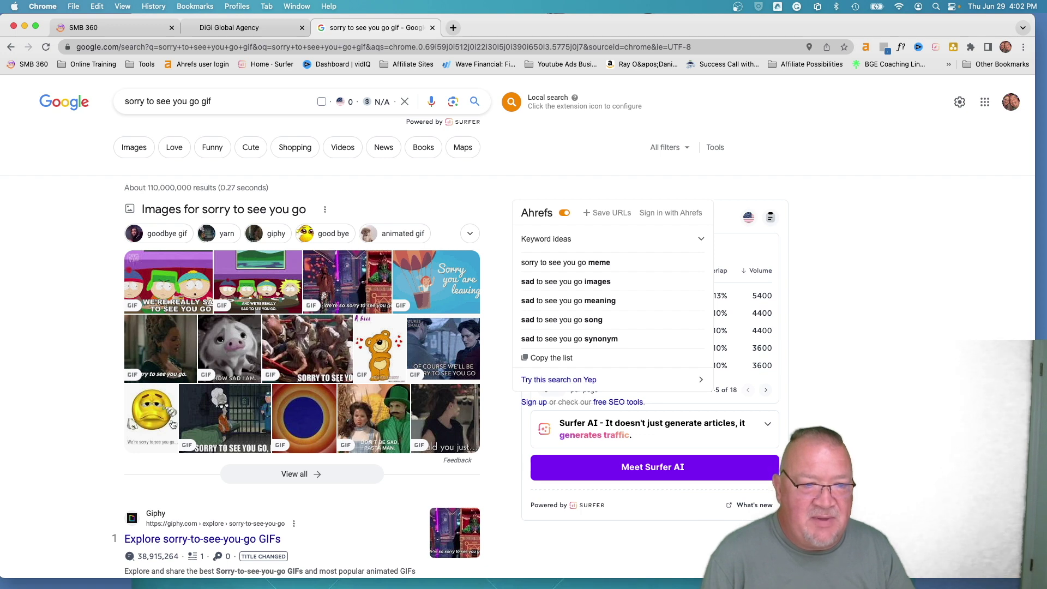
left_click(145, 417)
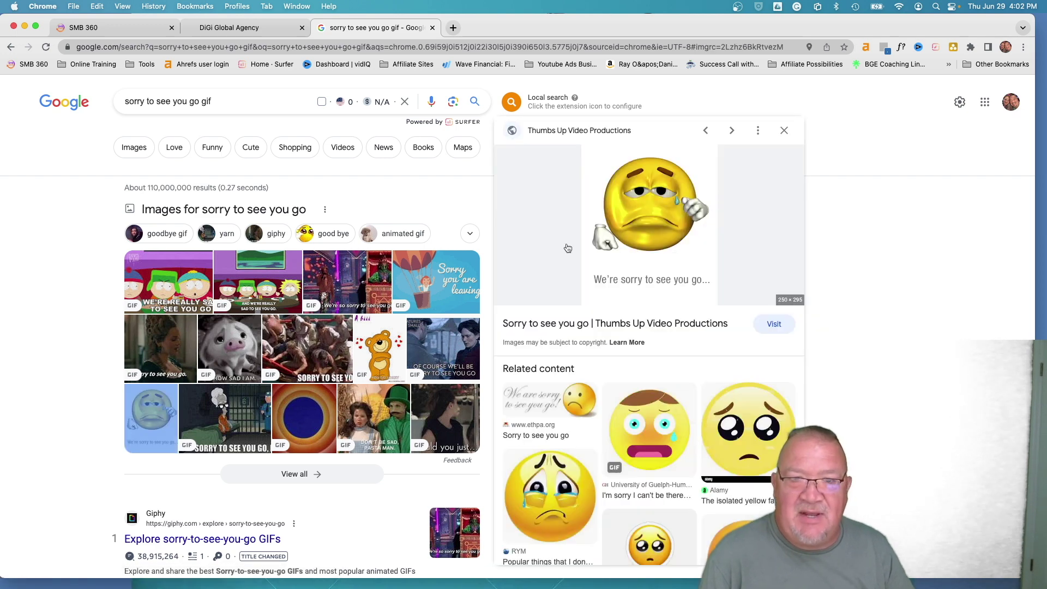
right_click(652, 223)
left_click(686, 329)
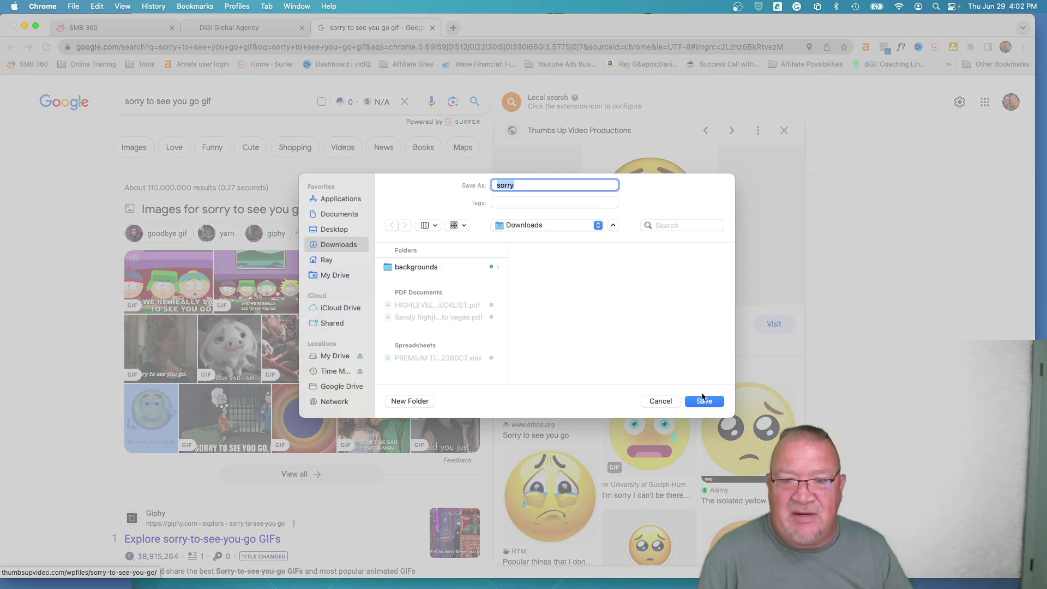
left_click(703, 402)
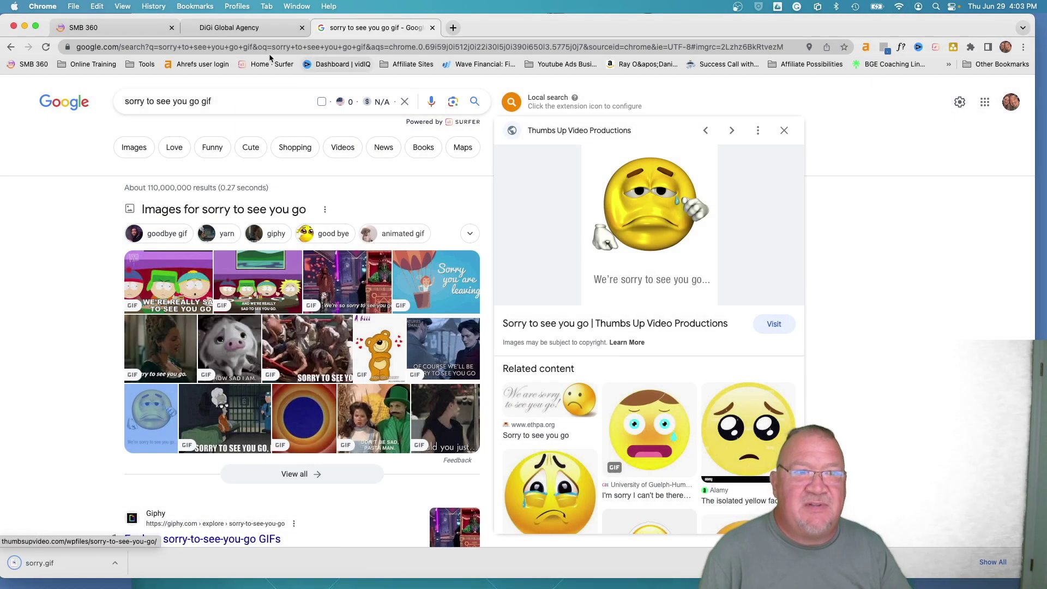
left_click(121, 26)
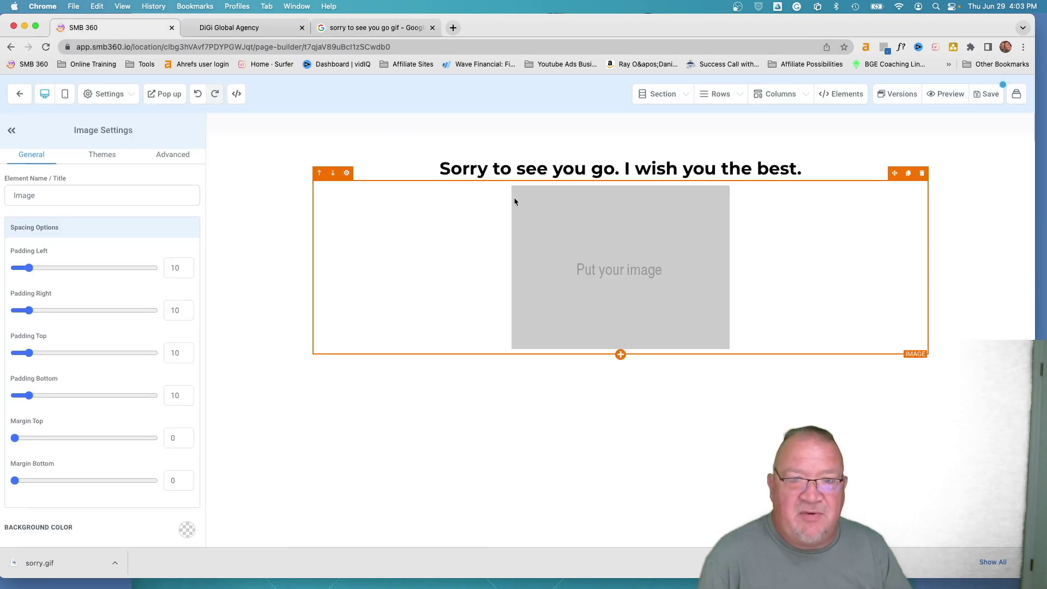
scroll(134, 333, "down", 2)
scroll(134, 332, "down", 5)
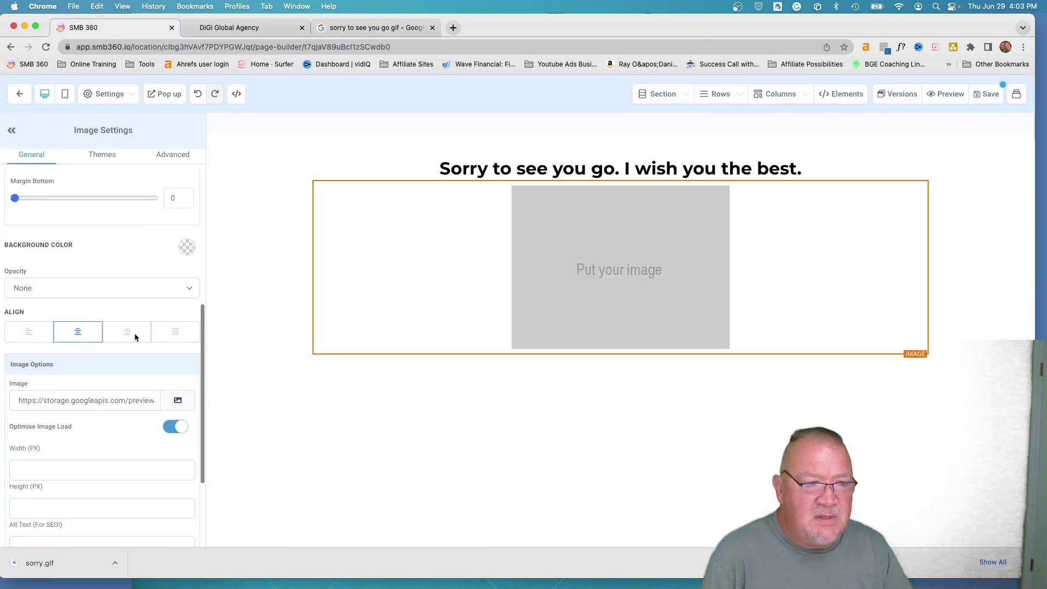
scroll(135, 333, "down", 1)
Upload sorry.gif into the image block under the headline and save the page
left_click(176, 312)
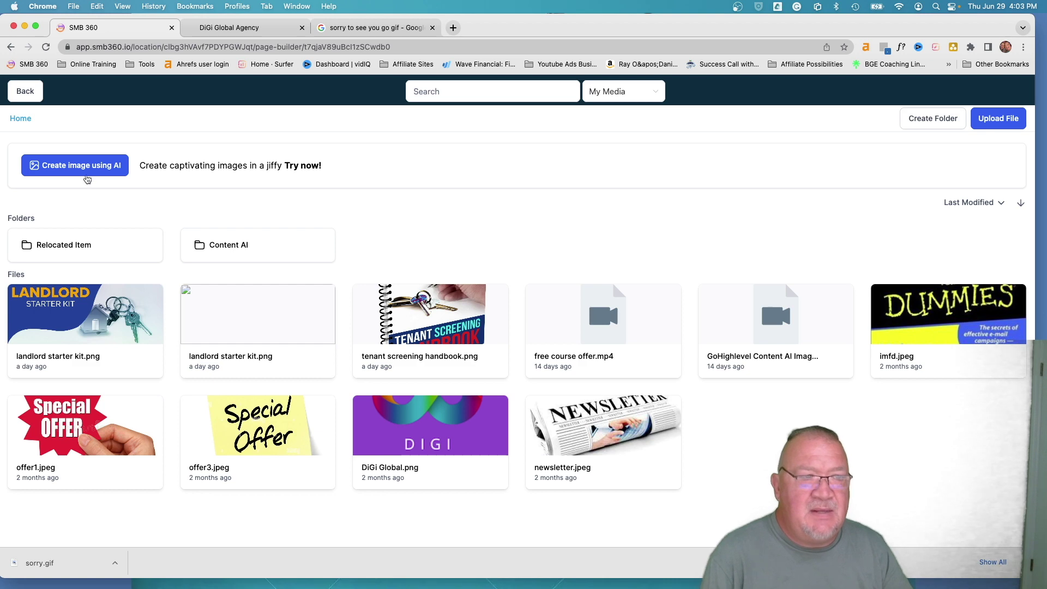
left_click(1007, 118)
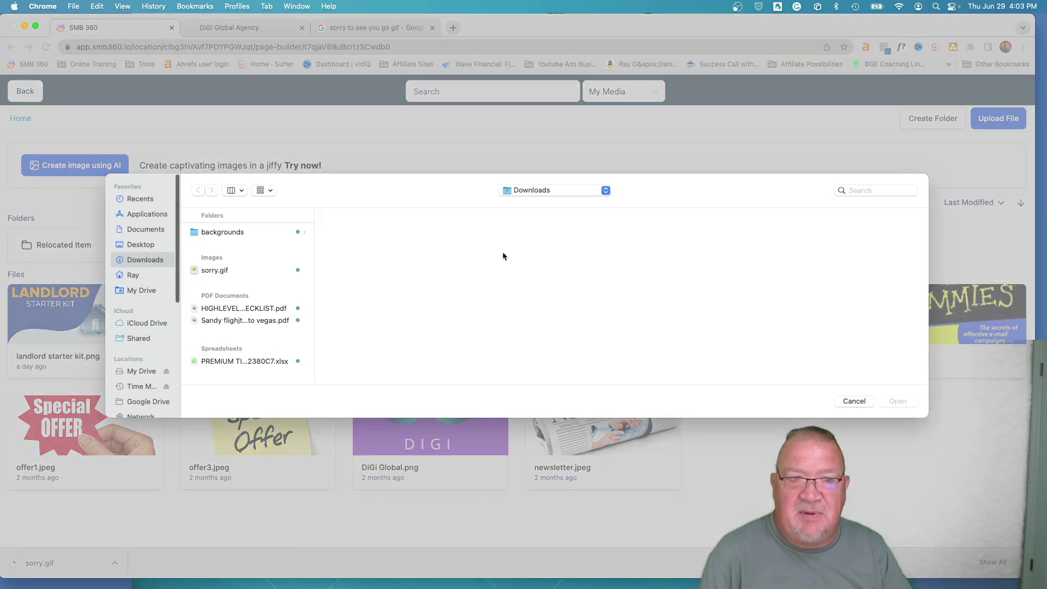
double_click(221, 272)
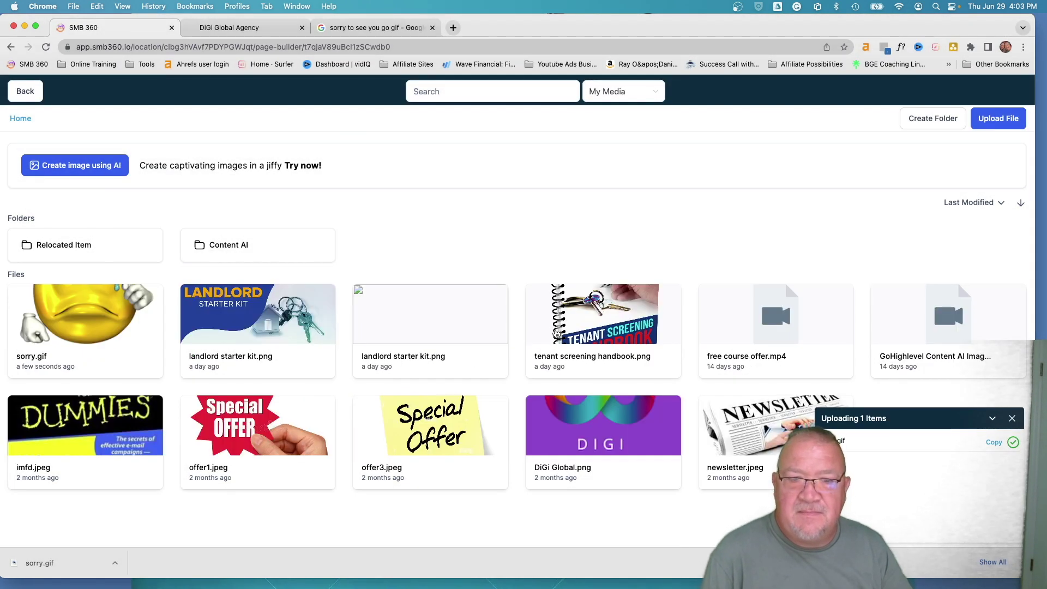
left_click(91, 320)
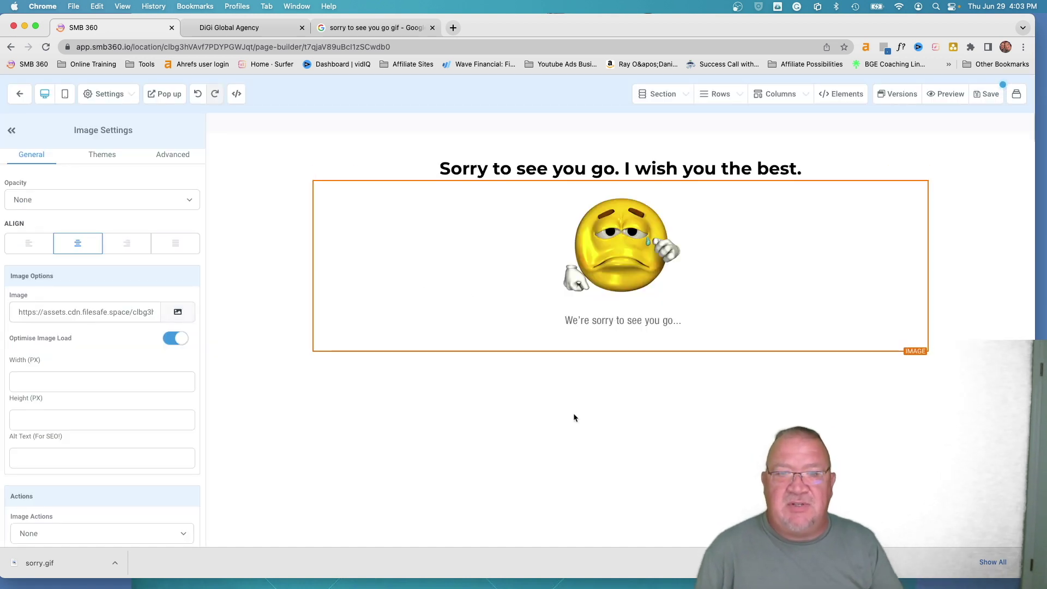
mouse_move(620, 245)
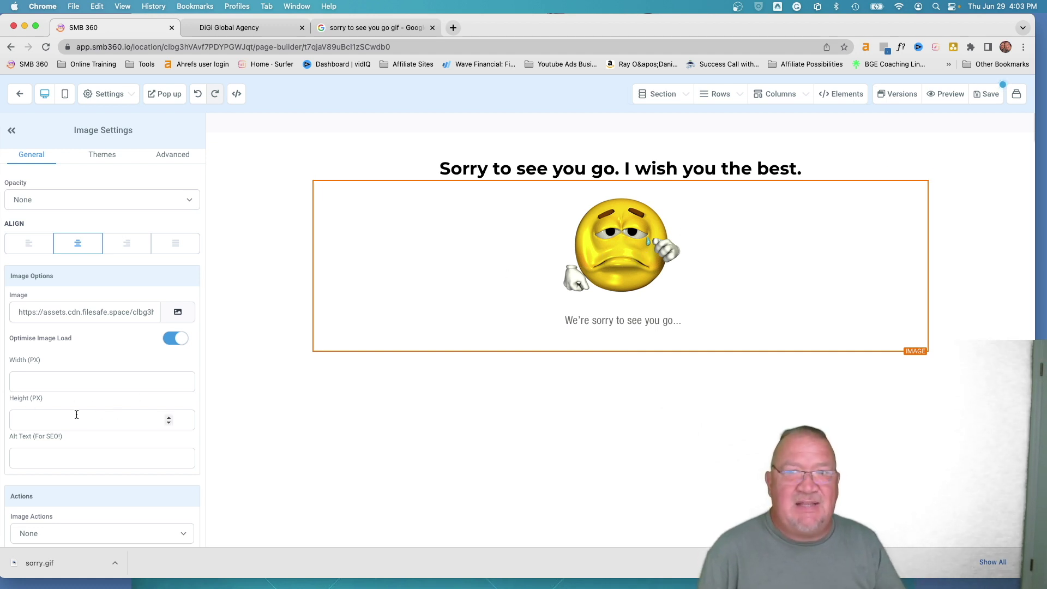
left_click(983, 93)
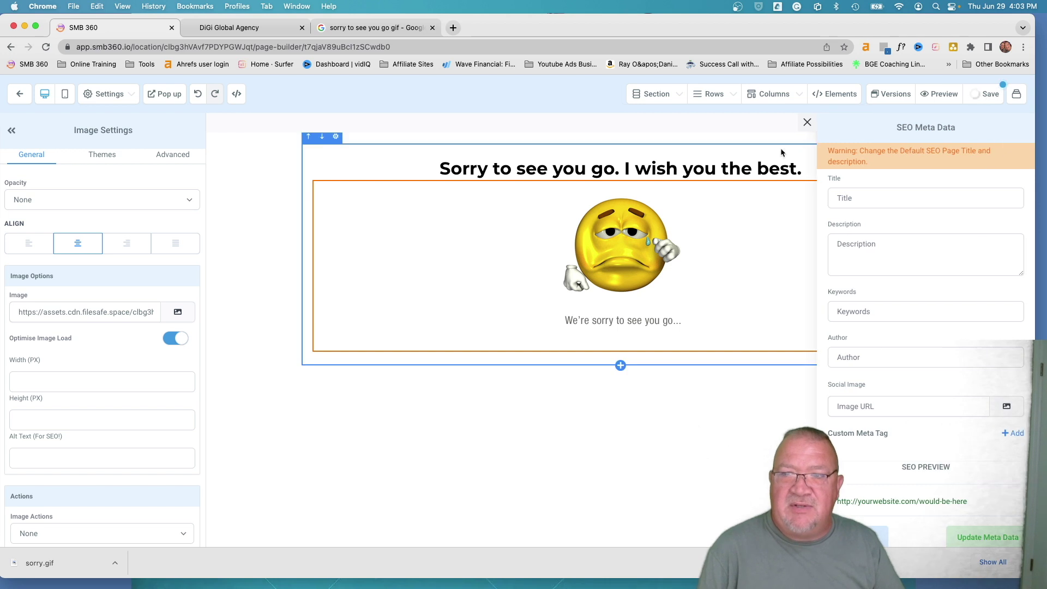
left_click(807, 122)
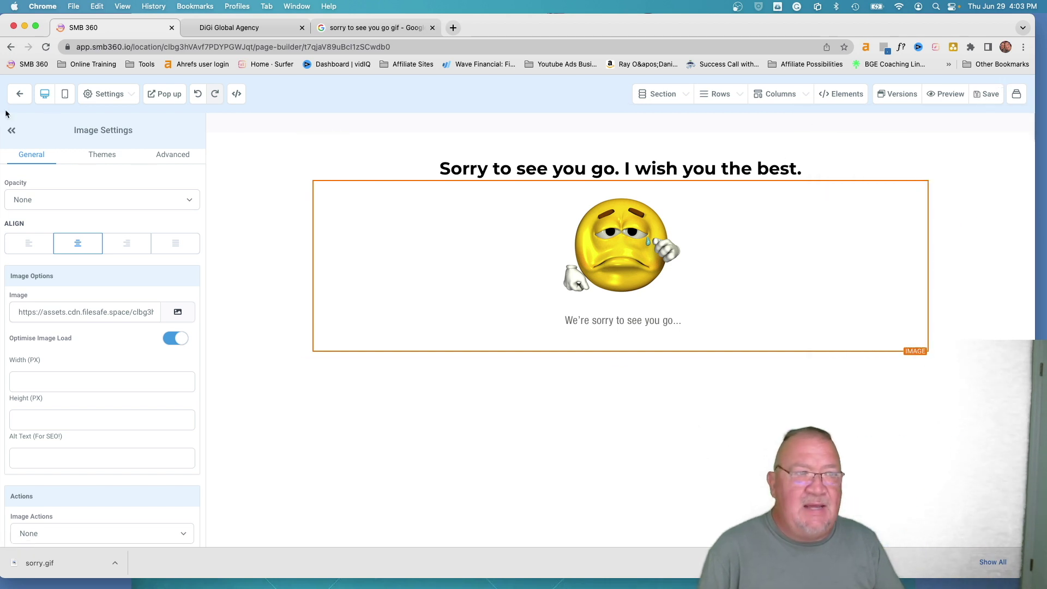
View the live digiglobalagency.com/unsubscribe page and copy its URL, then return to SMB 360
left_click(18, 95)
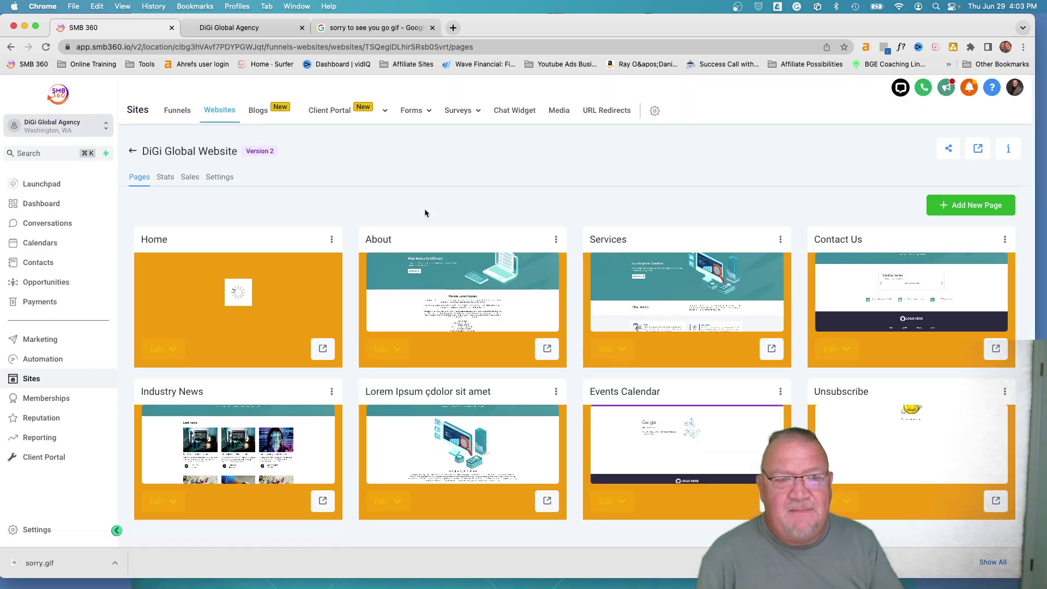
left_click(241, 29)
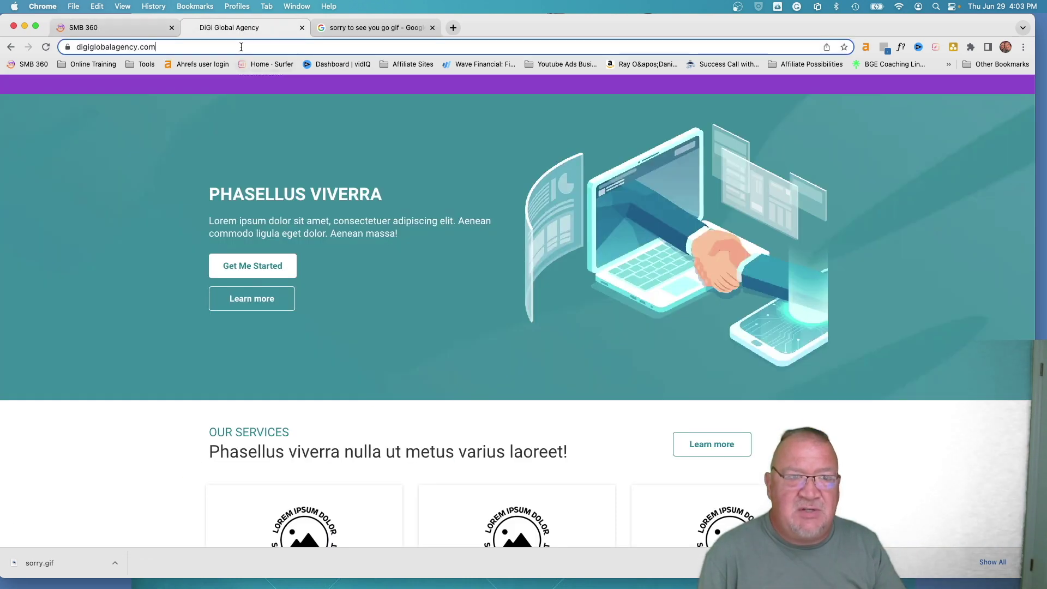
left_click(246, 47)
type("//")
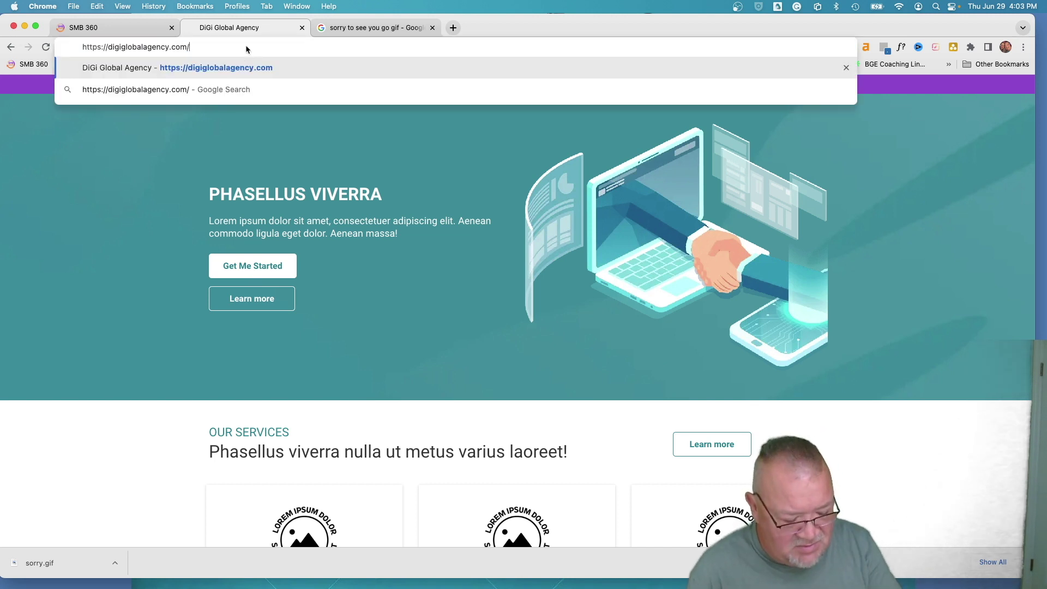
type("unsubsc")
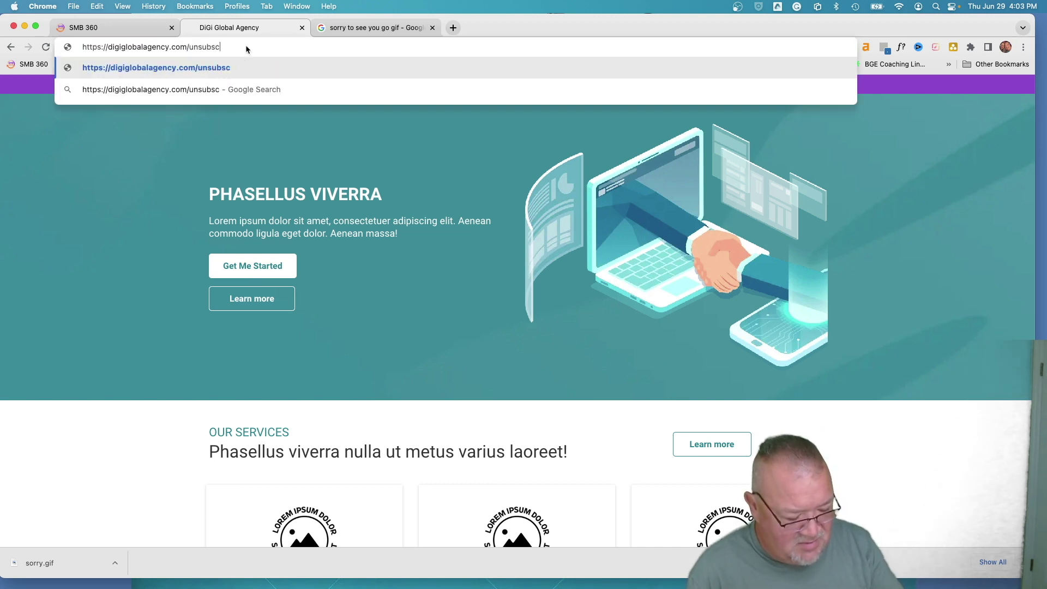
type("ribe")
key("Return")
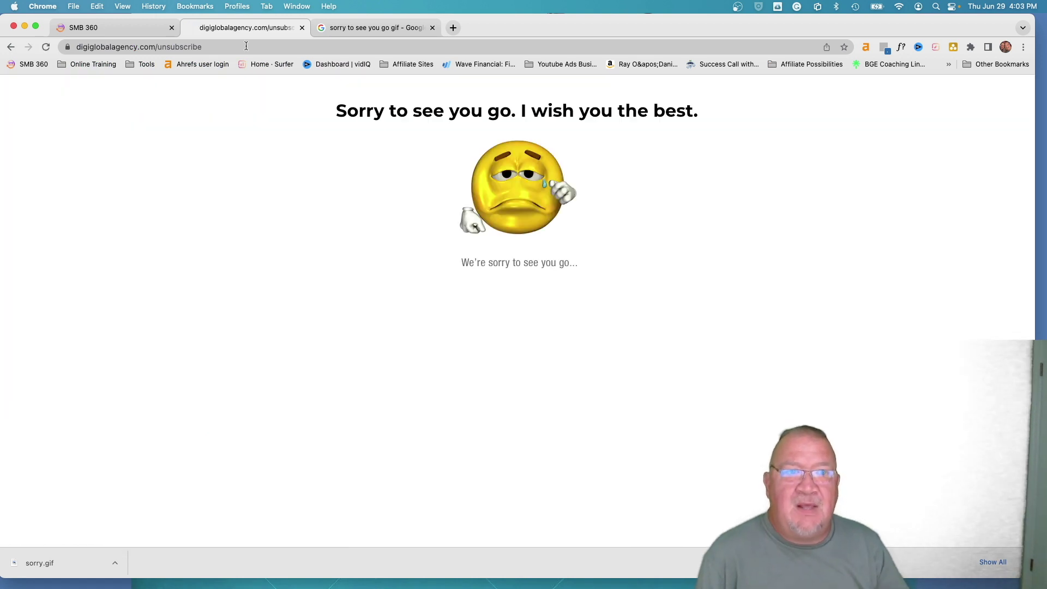
left_click(242, 47)
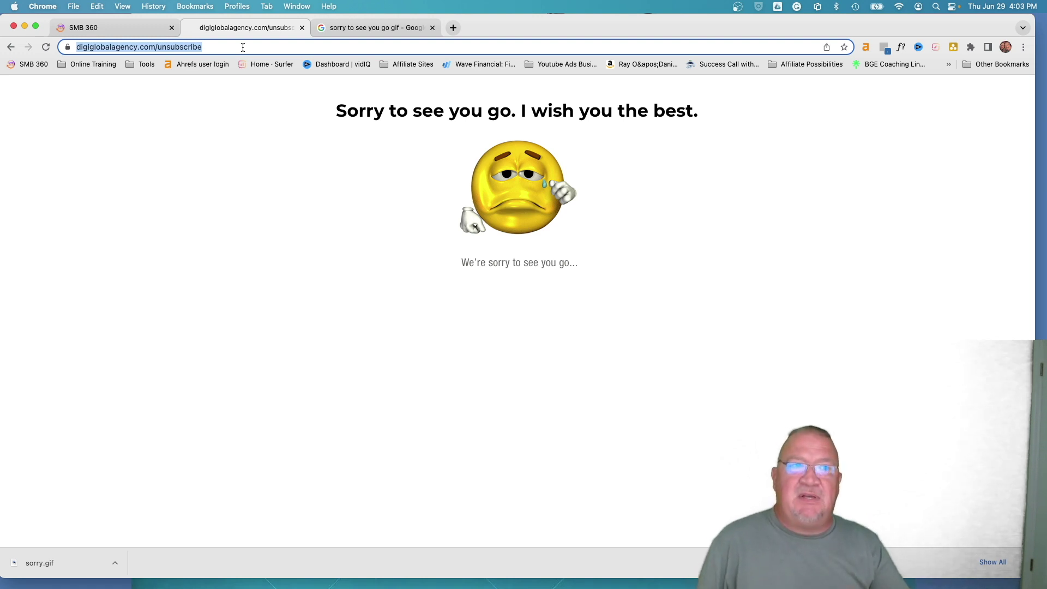
left_click(98, 28)
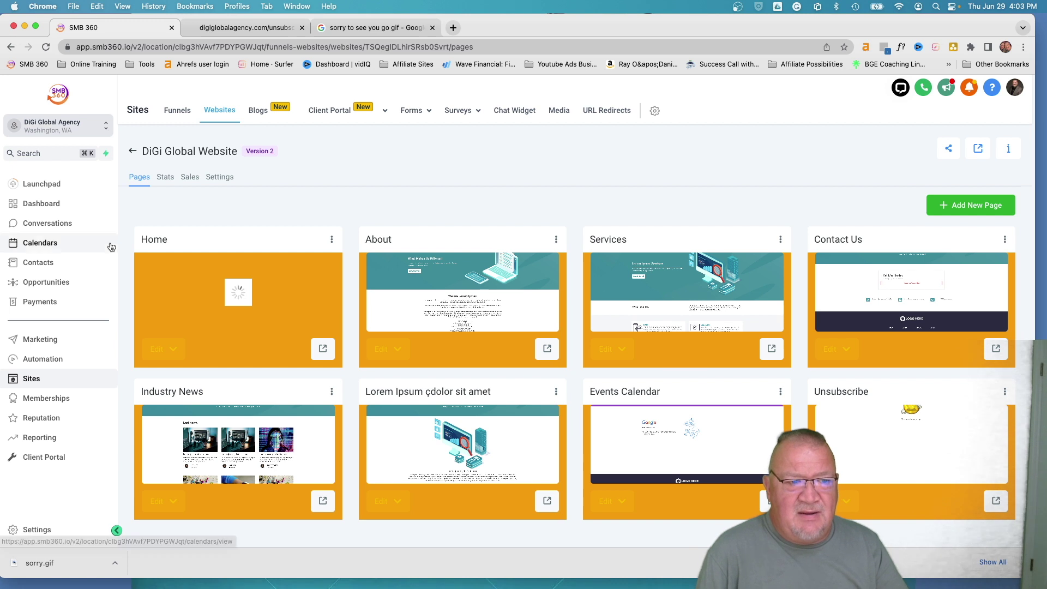
left_click(51, 339)
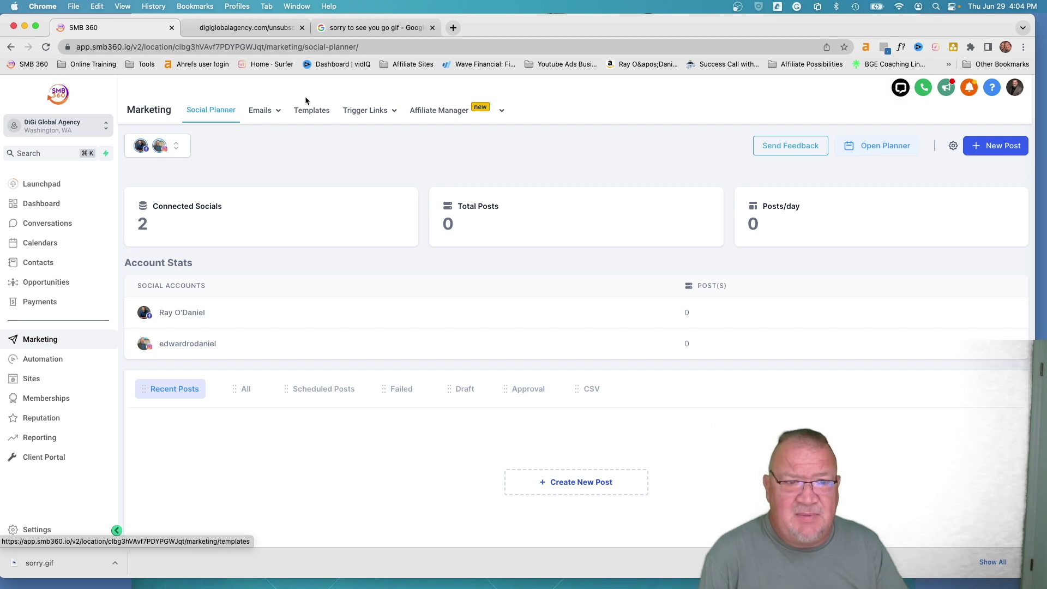
mouse_move(365, 109)
left_click(370, 135)
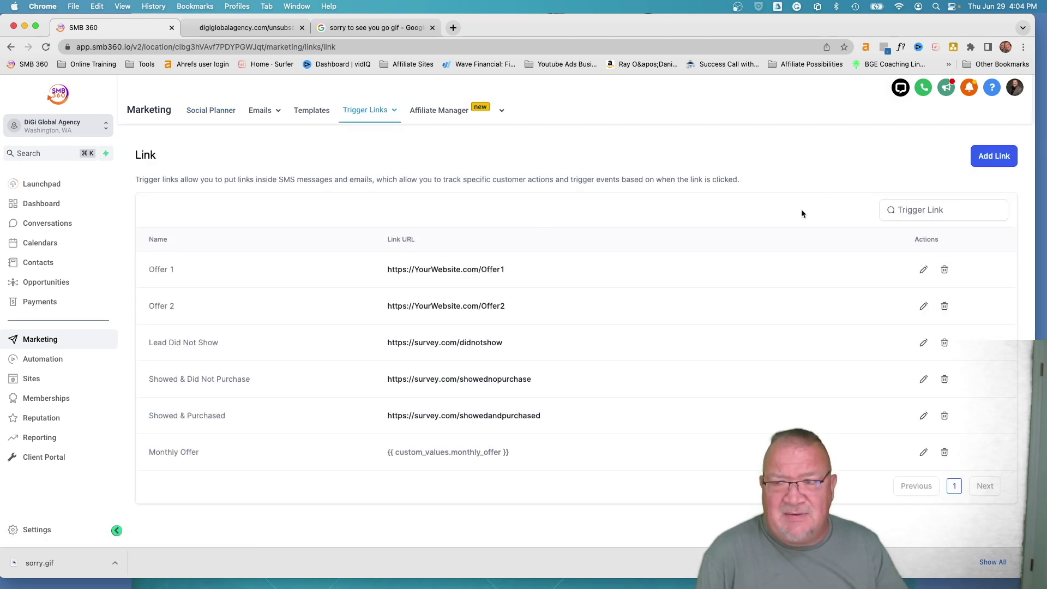
left_click(986, 157)
left_click(492, 338)
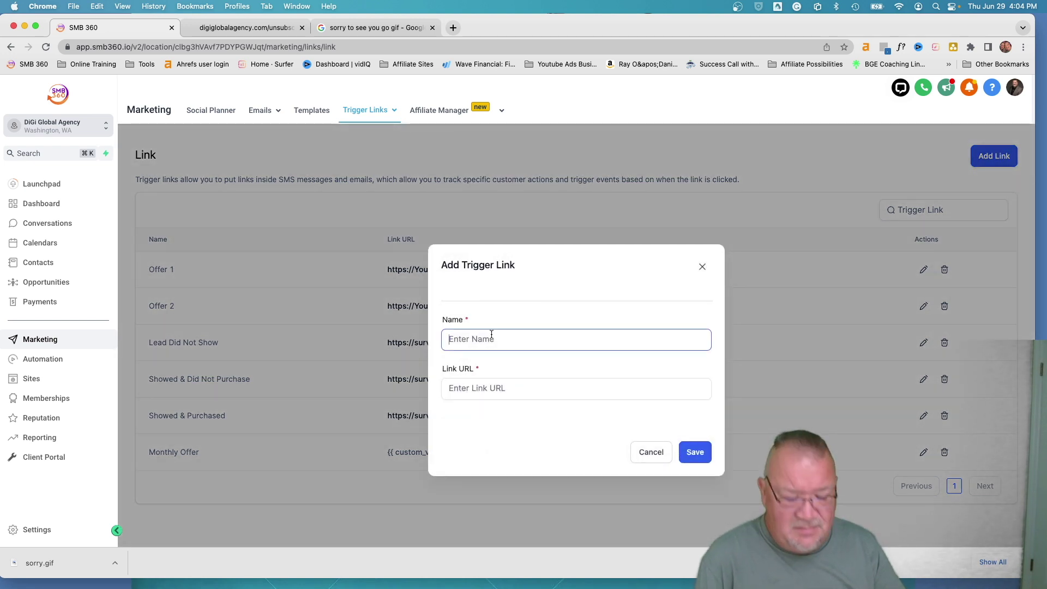
type("Uns")
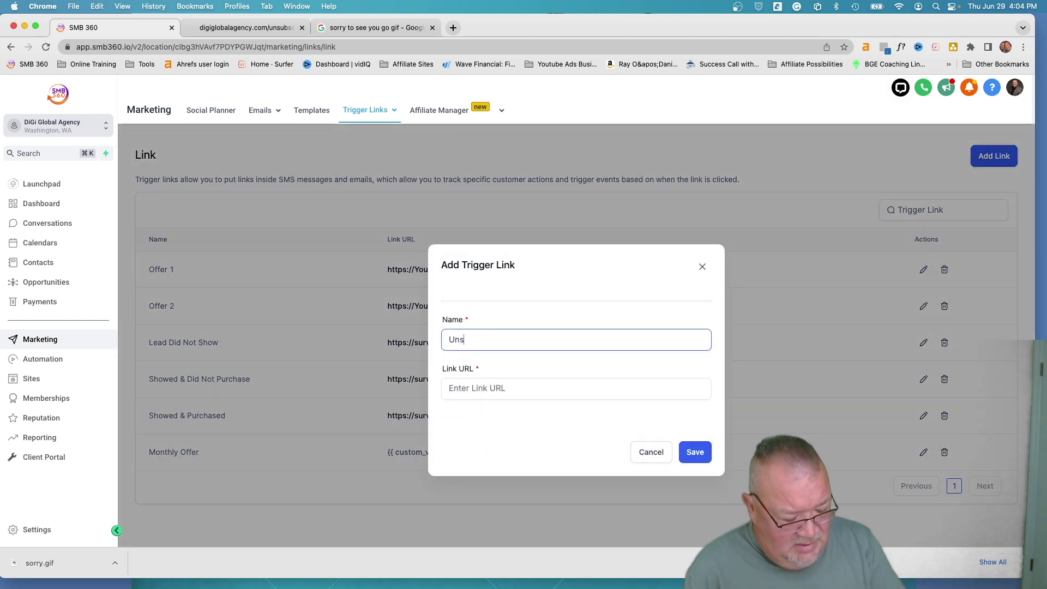
type("ubsacribe")
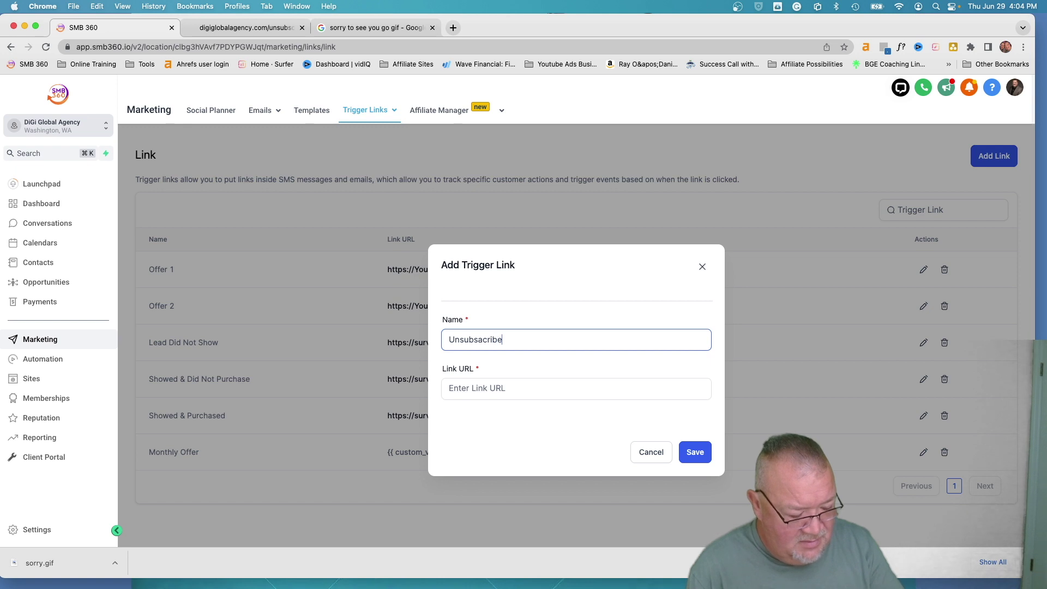
type("d from Ema")
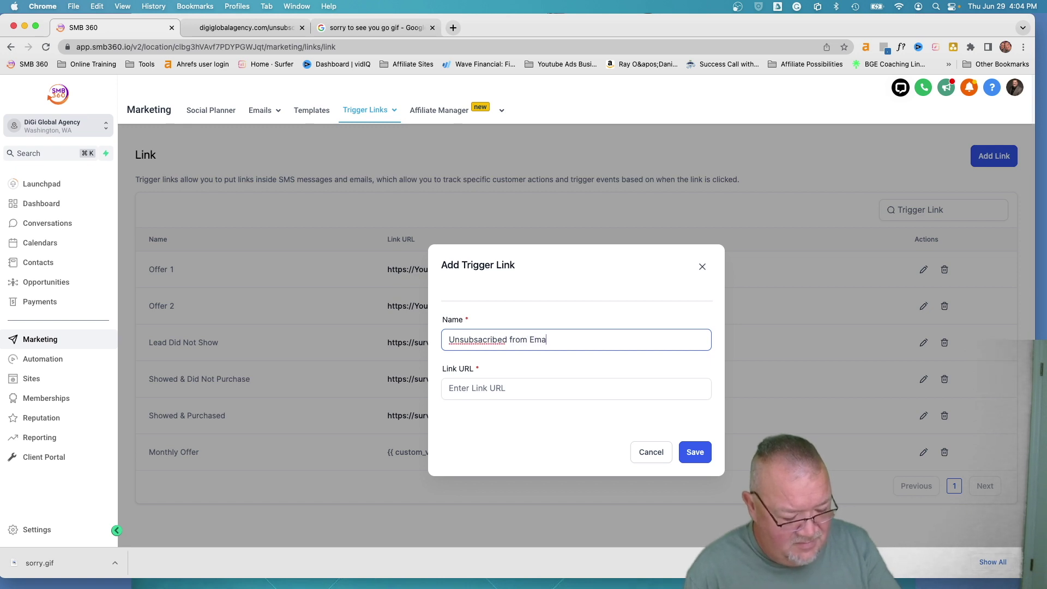
type("il")
left_click(471, 383)
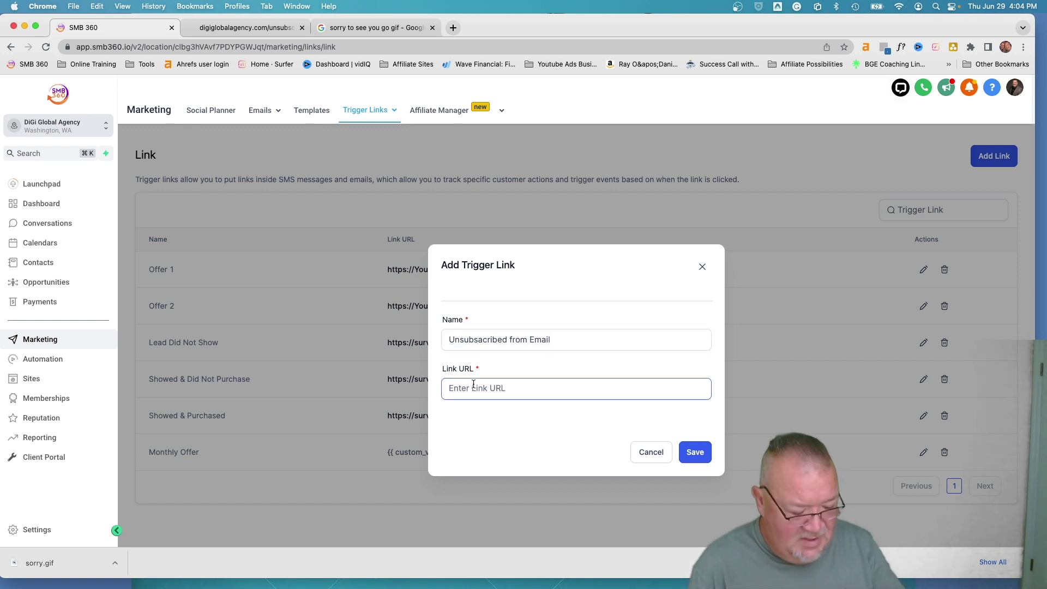
type("https://digiglobalagency.com/unsubscribe")
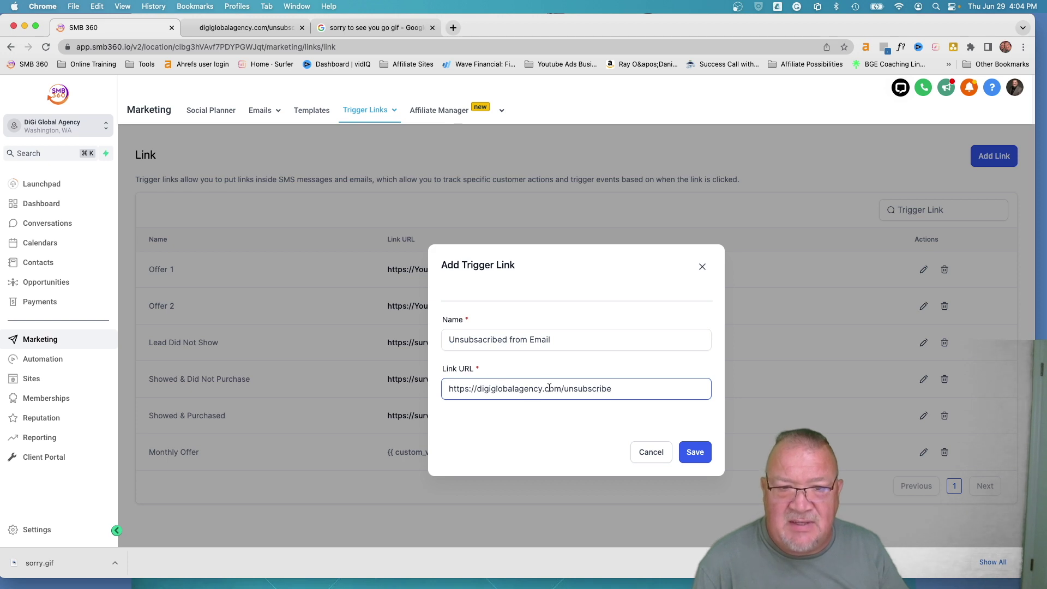
left_click(475, 342)
double_click(478, 340)
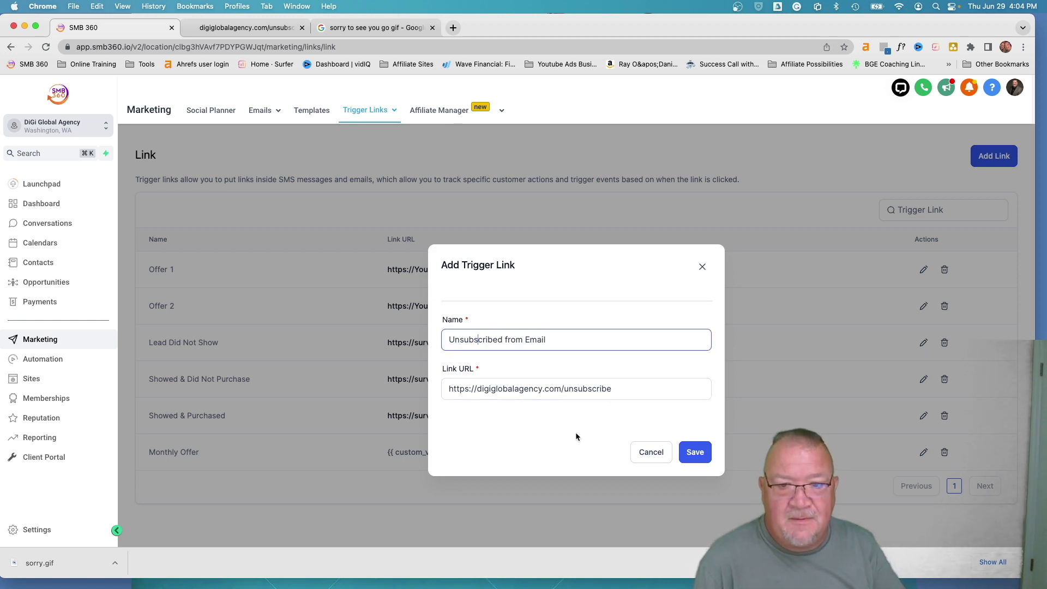
left_click(695, 452)
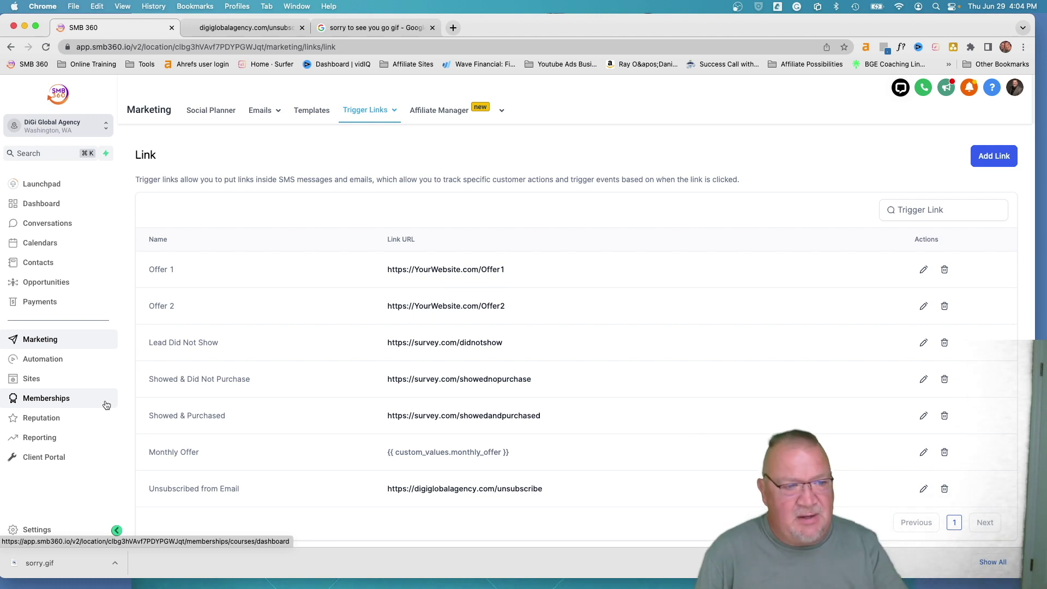
mouse_move(261, 109)
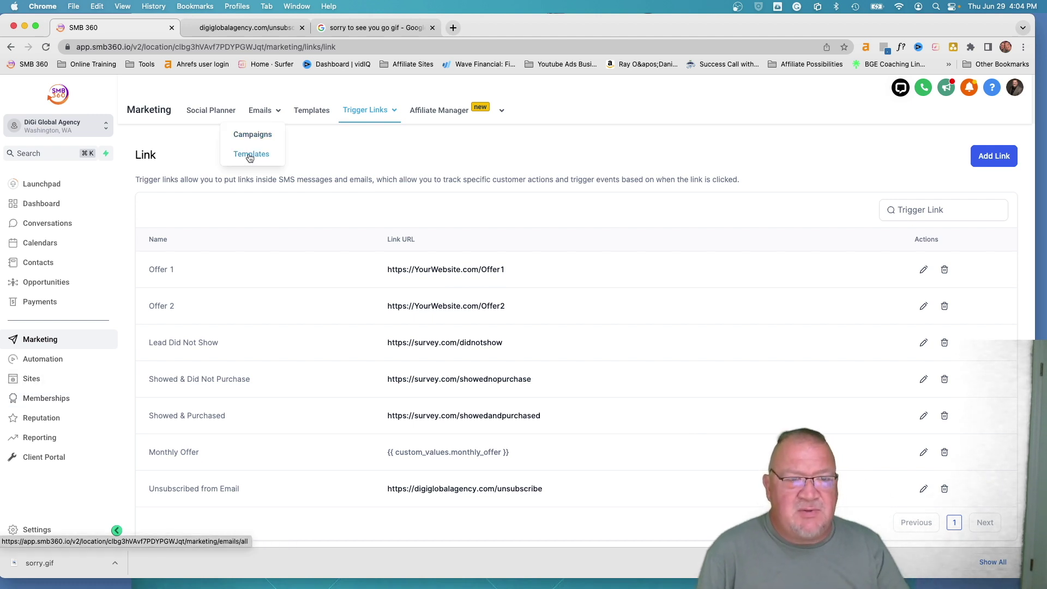
left_click(250, 156)
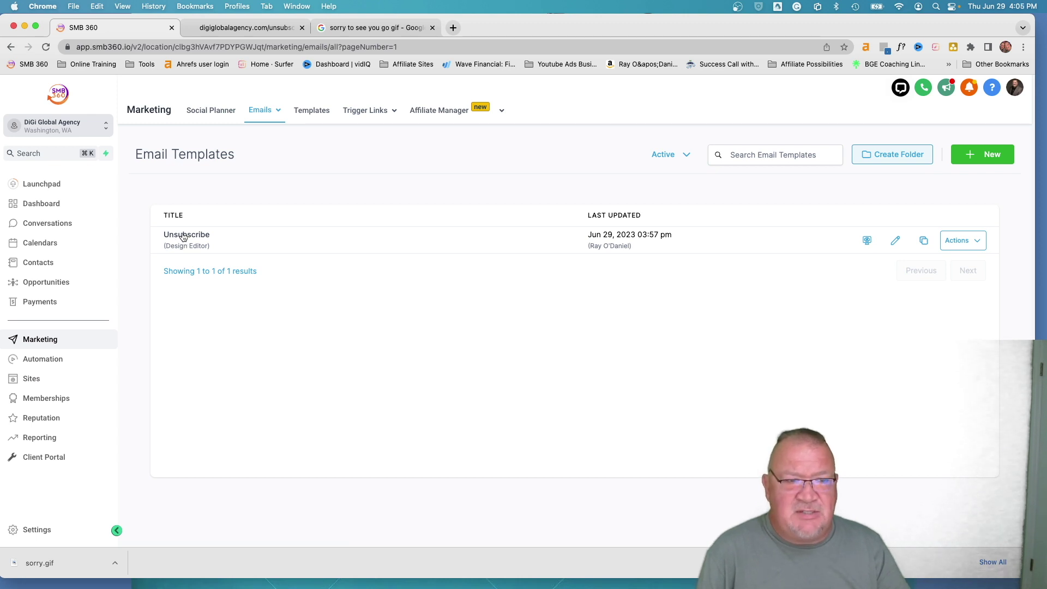
Open the Unsubscribe email template and edit its footer's 'unsubscribe from this list' text
left_click(183, 236)
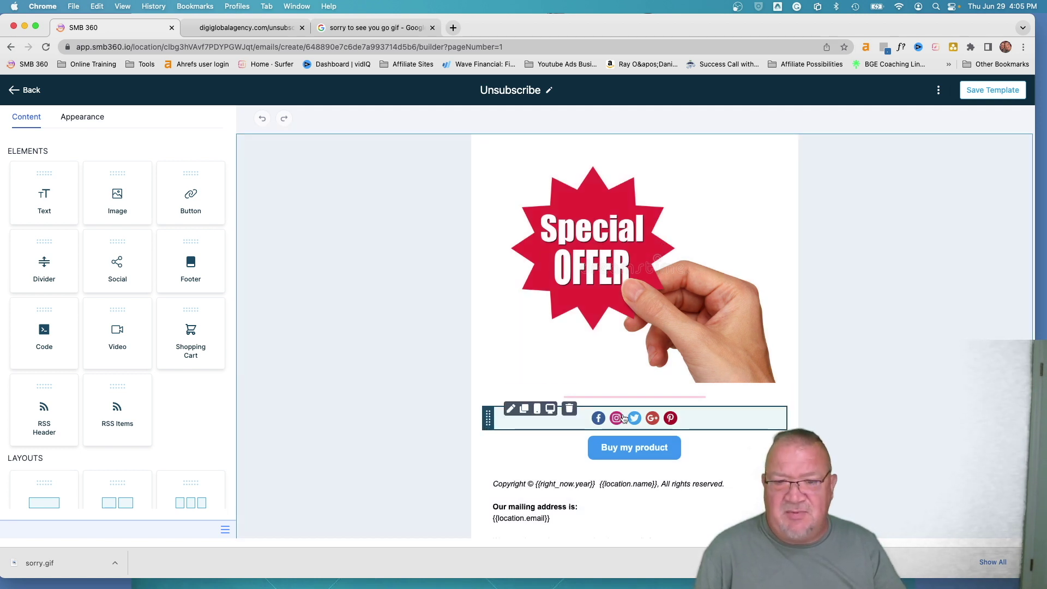
scroll(624, 418, "down", 2)
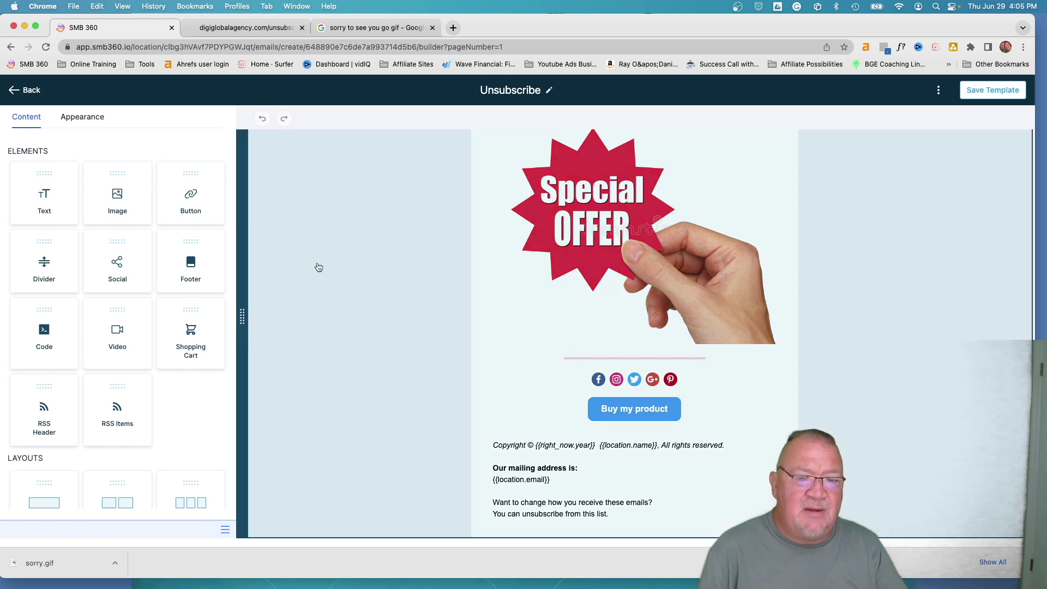
left_click_drag(189, 279, 558, 472)
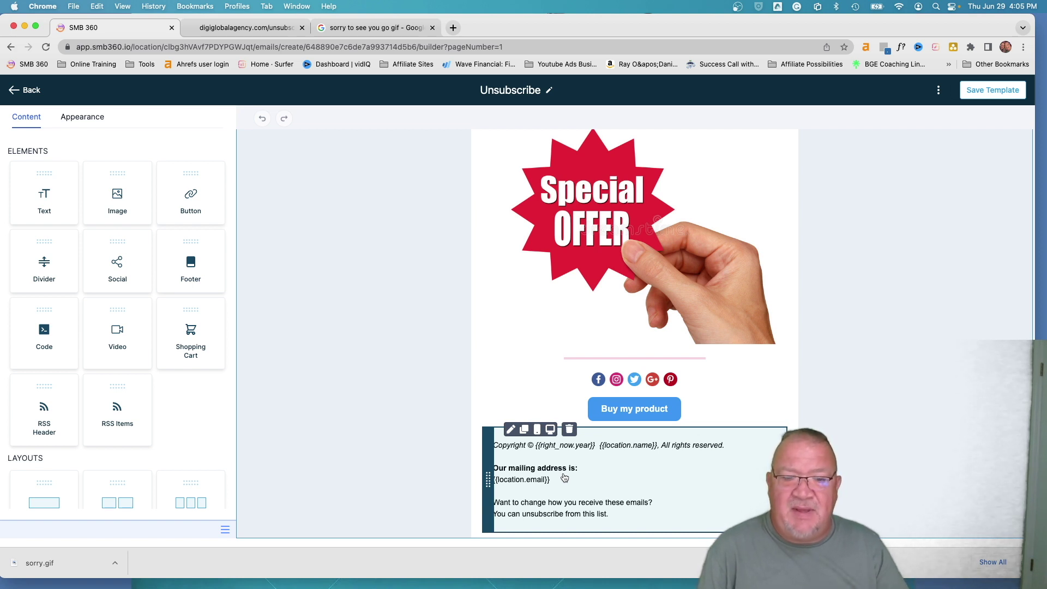
left_click(564, 477)
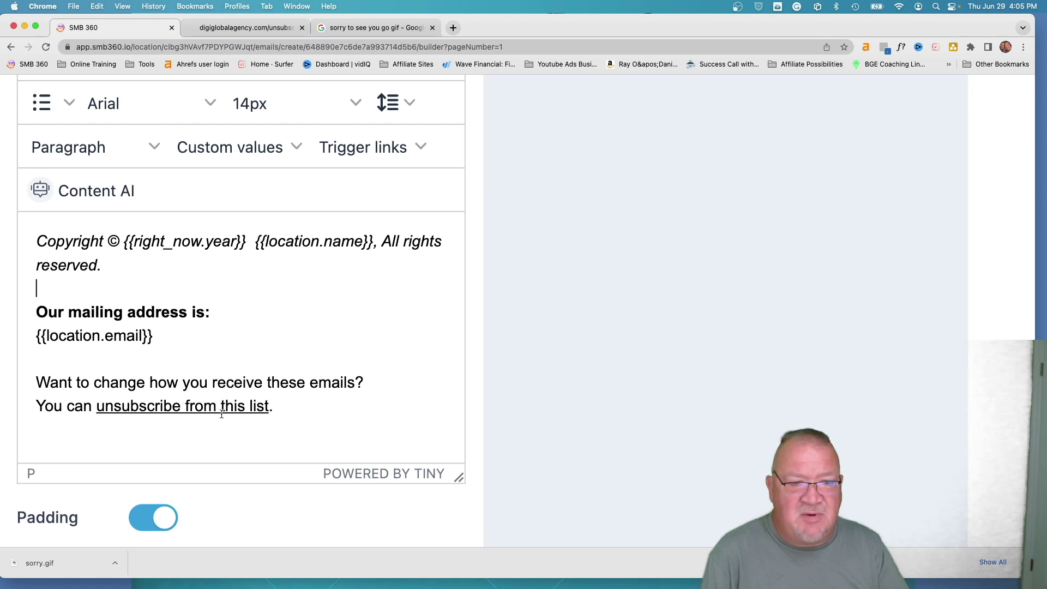
left_click(113, 415)
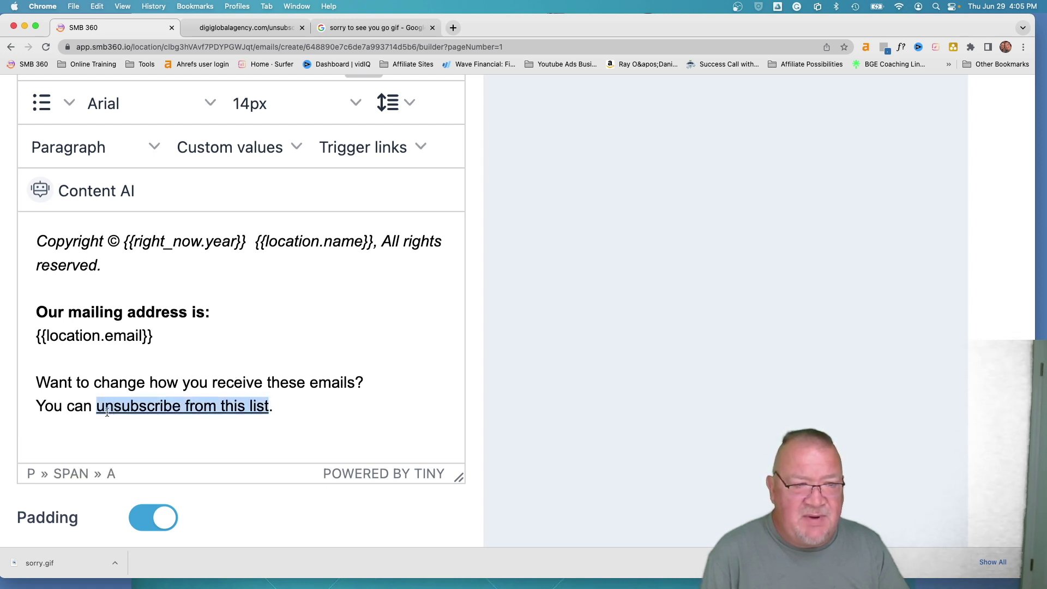
Link 'unsubscribe from this list' to the Unsubscribed from Email trigger and save the template
left_click_drag(97, 406, 262, 407)
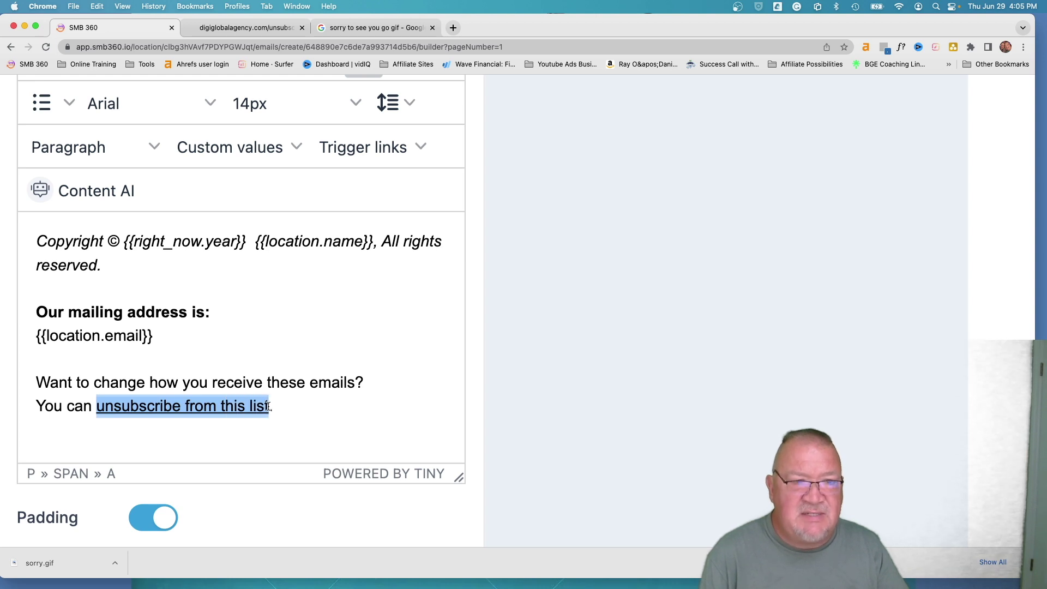
scroll(255, 256, "up", 3)
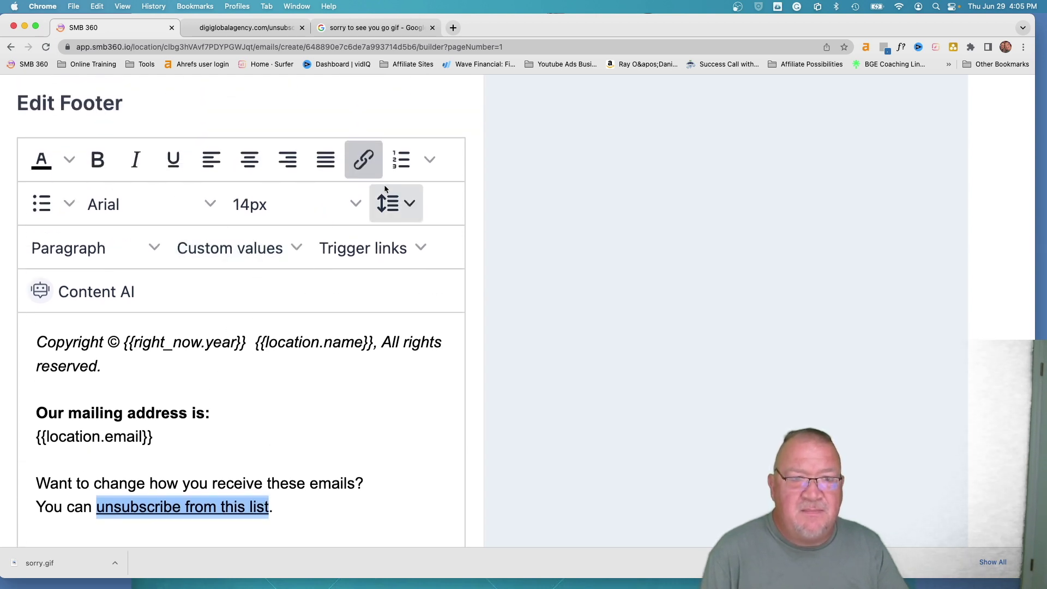
left_click(366, 161)
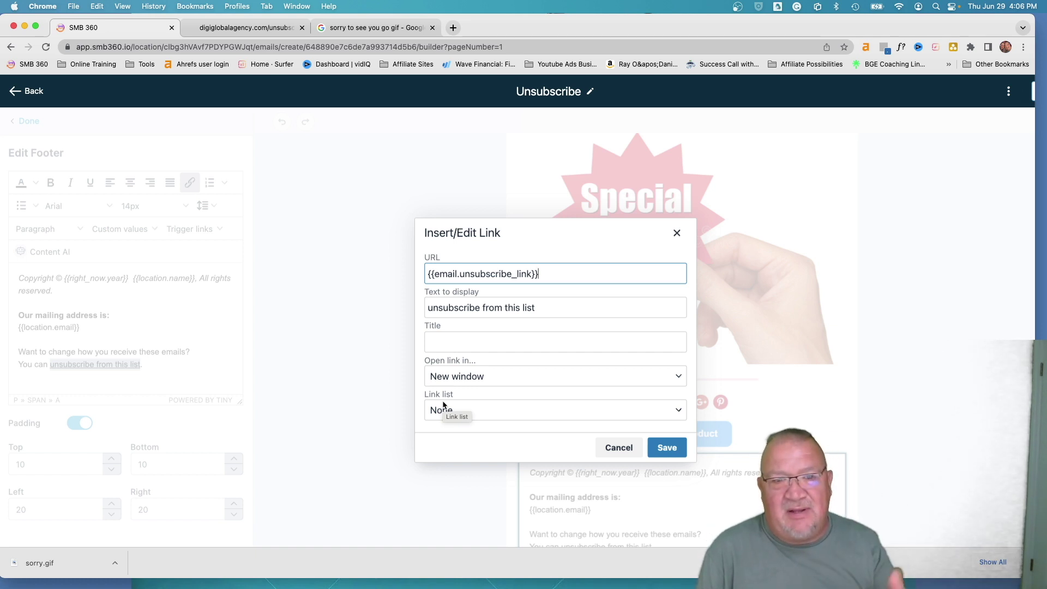
left_click(478, 410)
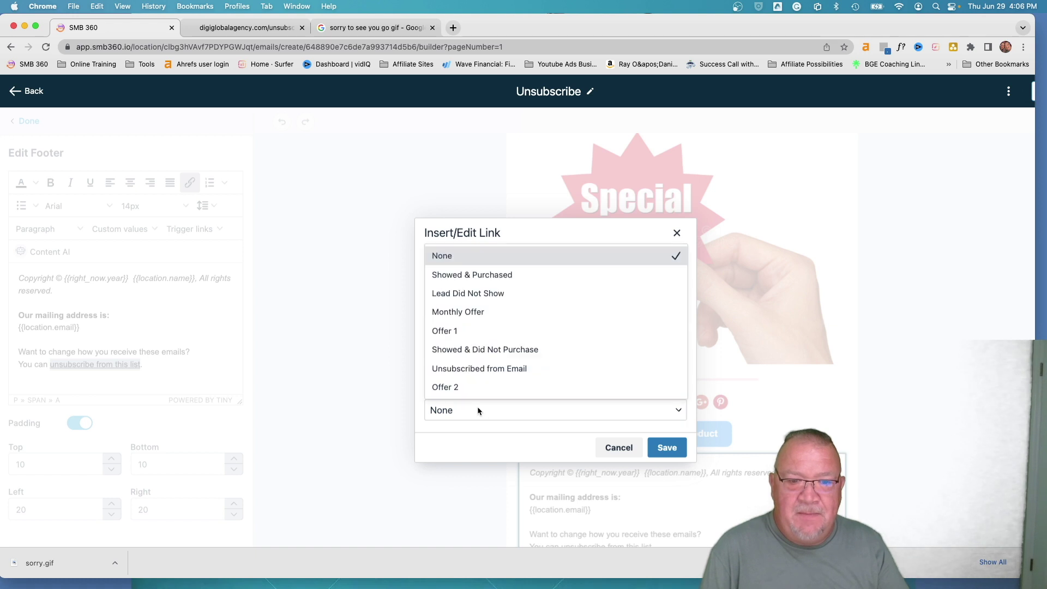
left_click(490, 368)
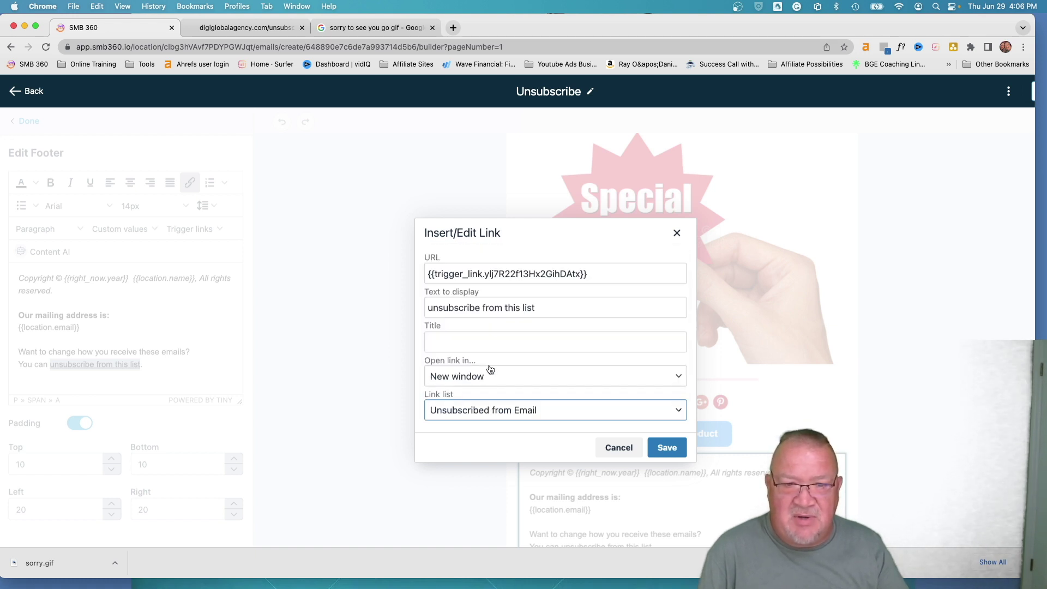
left_click(669, 448)
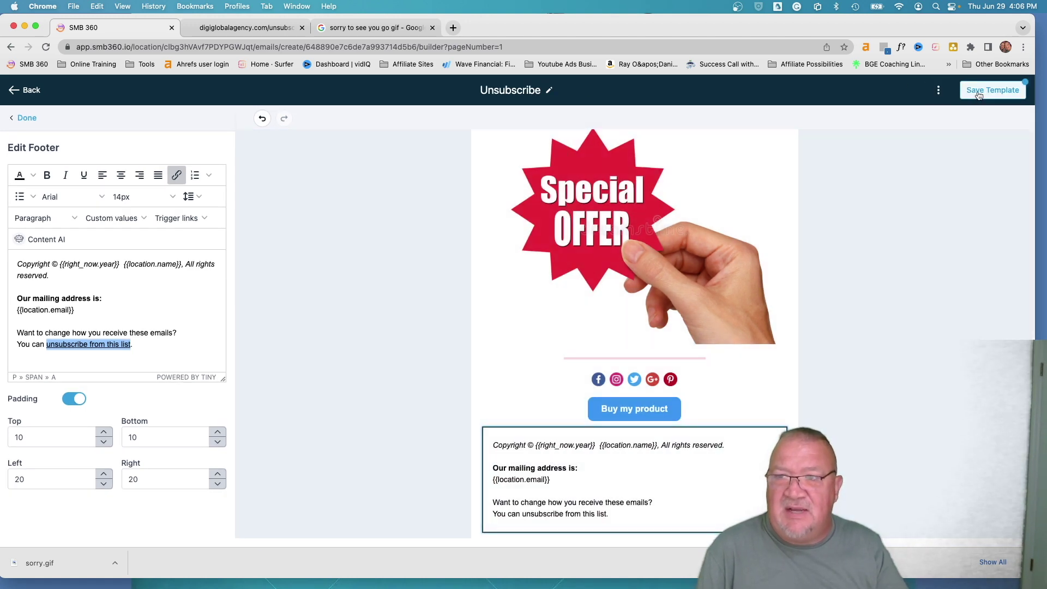
left_click(992, 90)
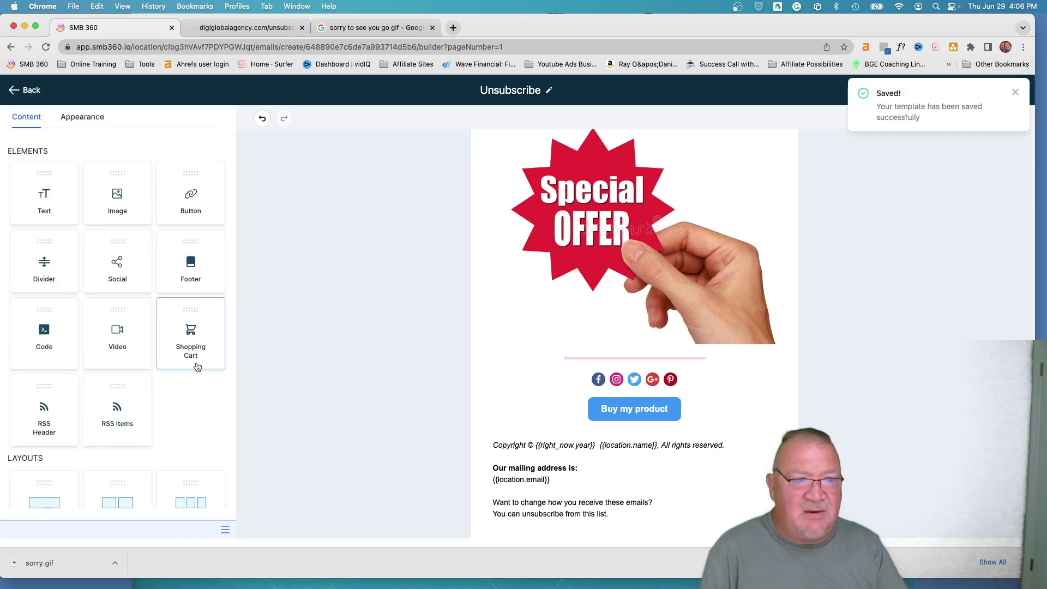
mouse_move(634, 483)
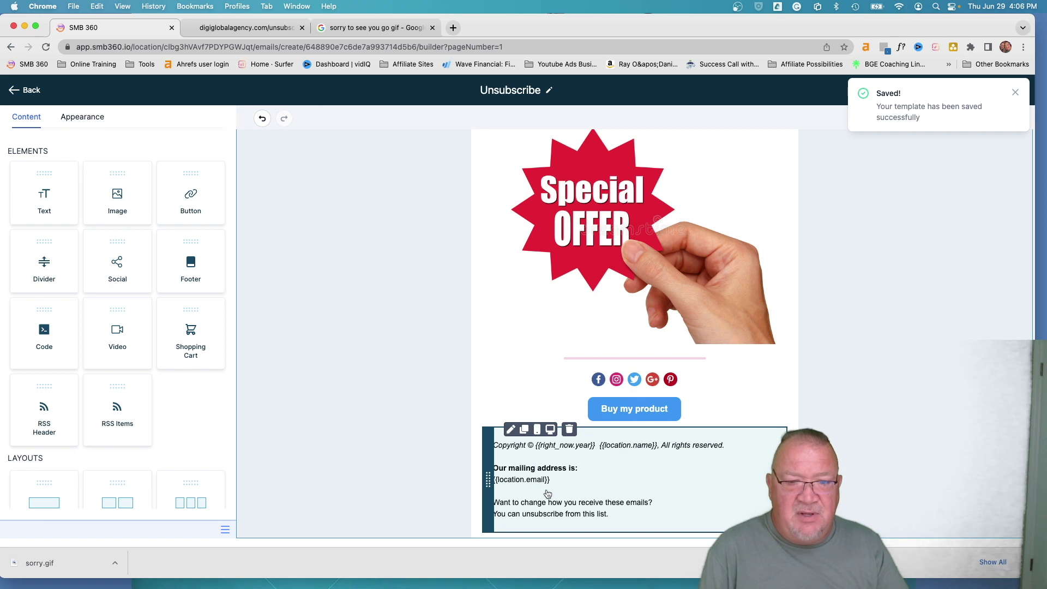
Verify the footer link's URL unchanged, then go back to the templates list
left_click(548, 493)
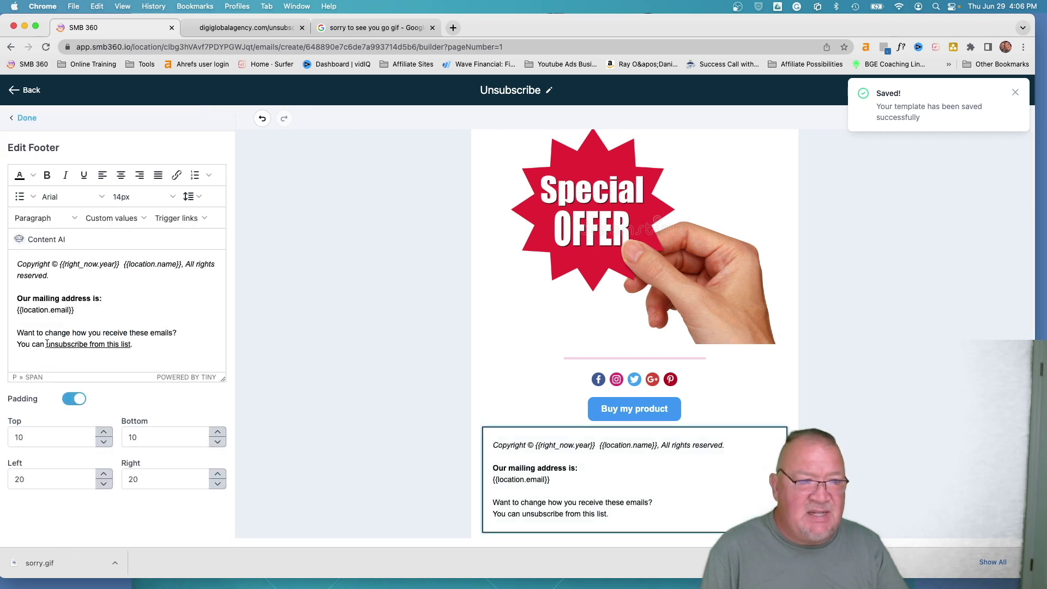
double_click(71, 344)
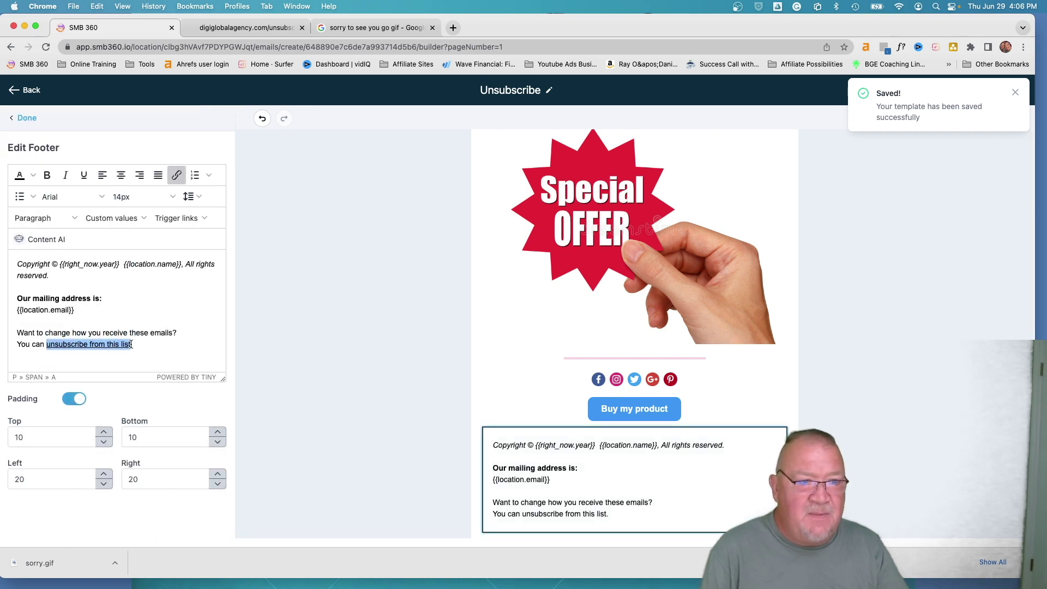
left_click(176, 175)
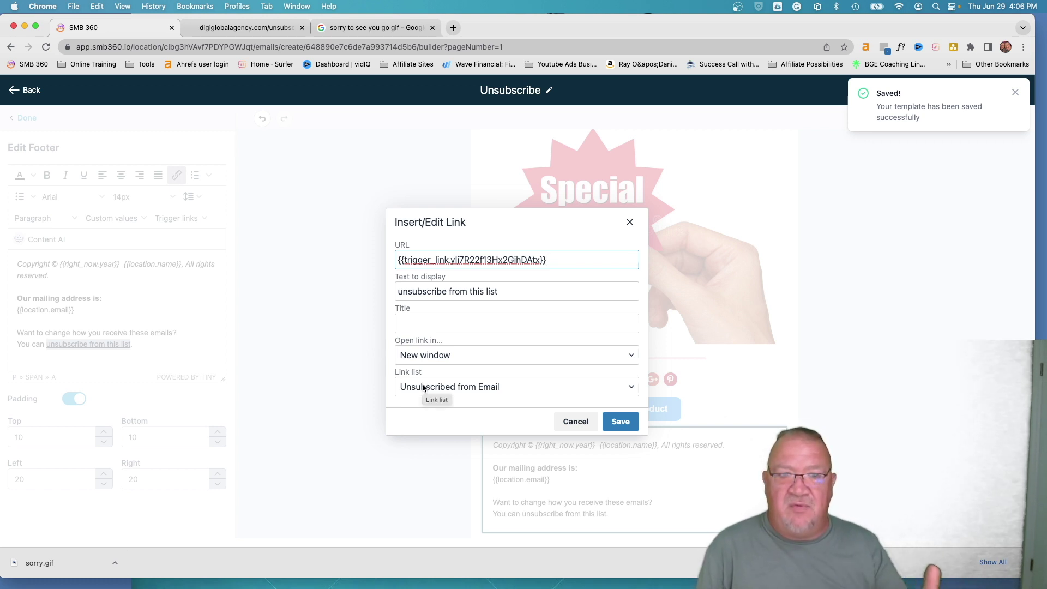
left_click(575, 421)
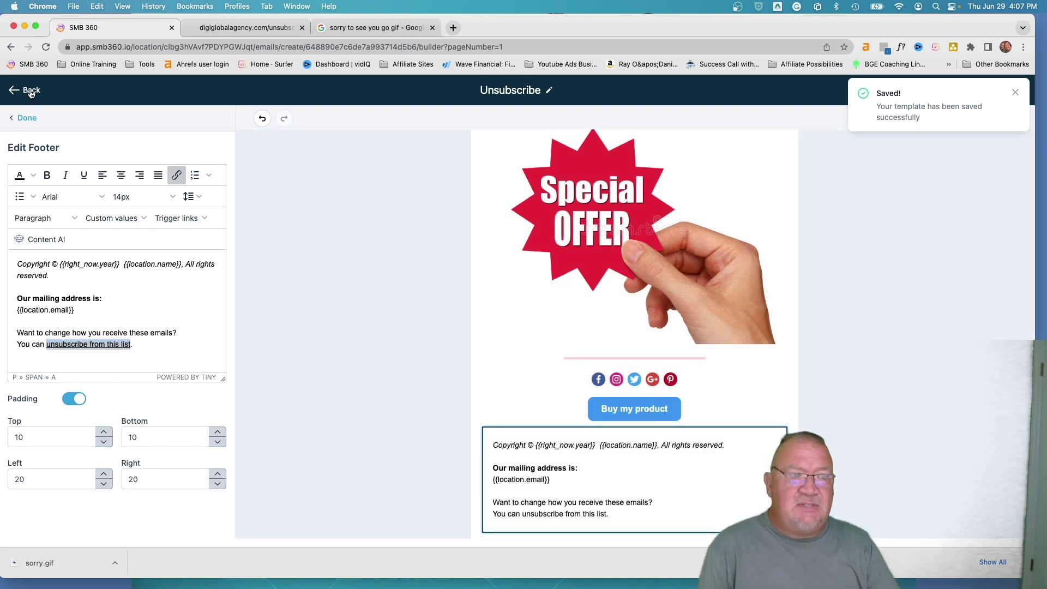
left_click(31, 93)
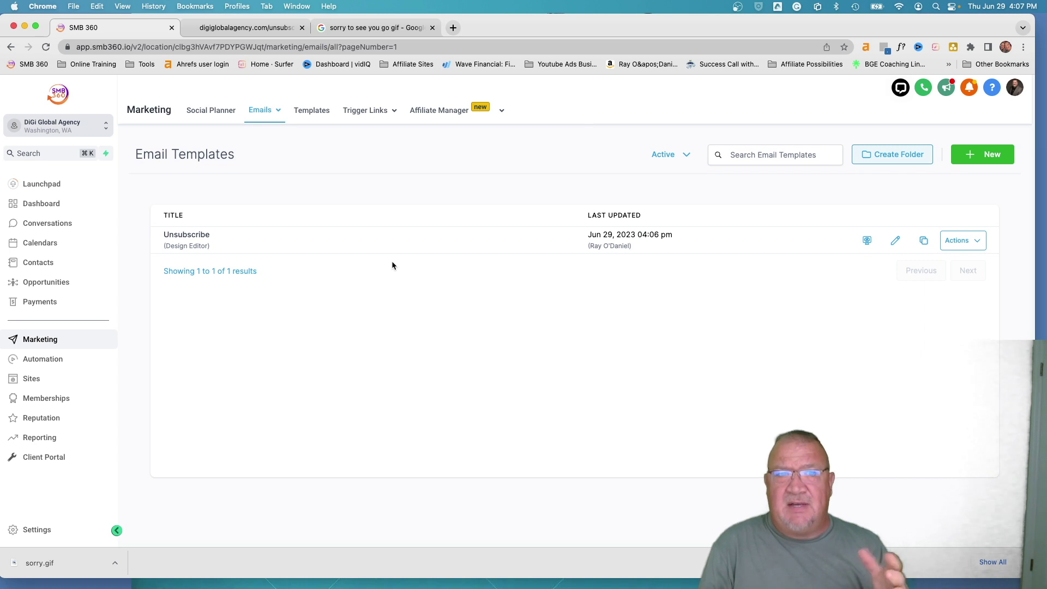
Check a contact's DND options, all still unticked, then go to the workflow list
left_click(37, 262)
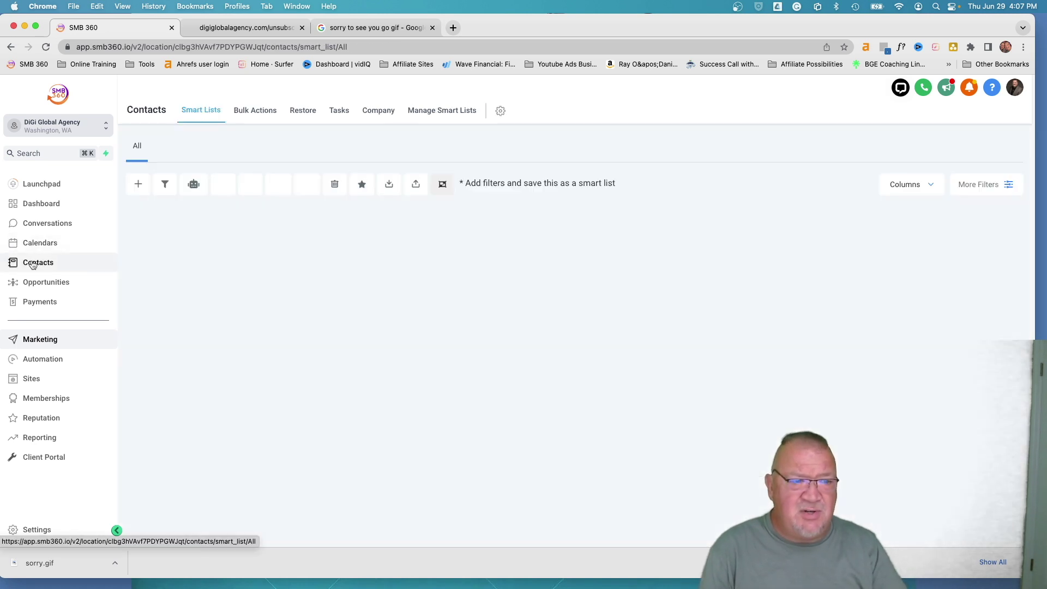
left_click(240, 288)
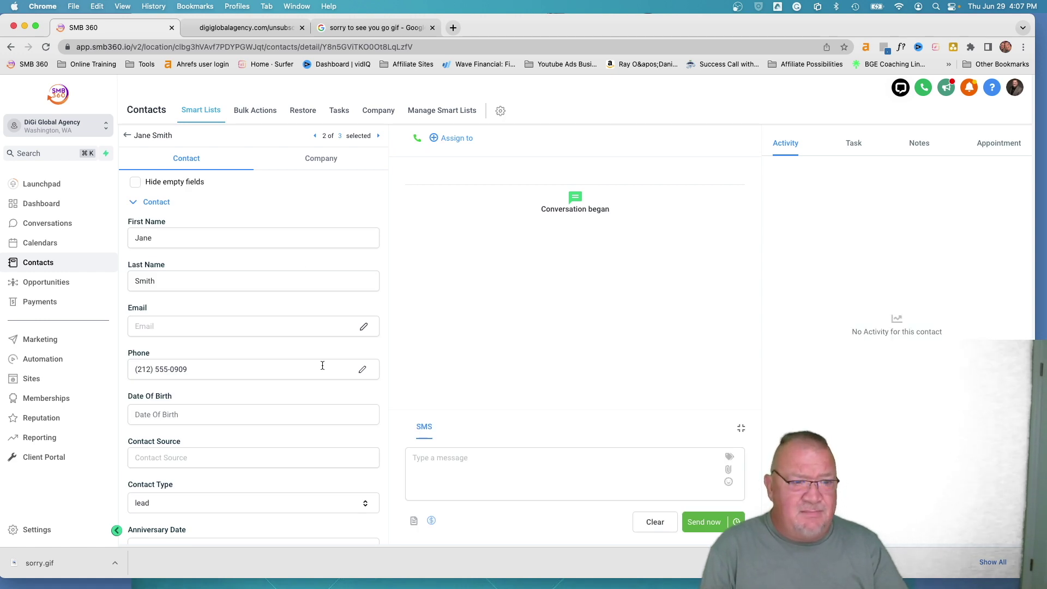
scroll(321, 366, "down", 5)
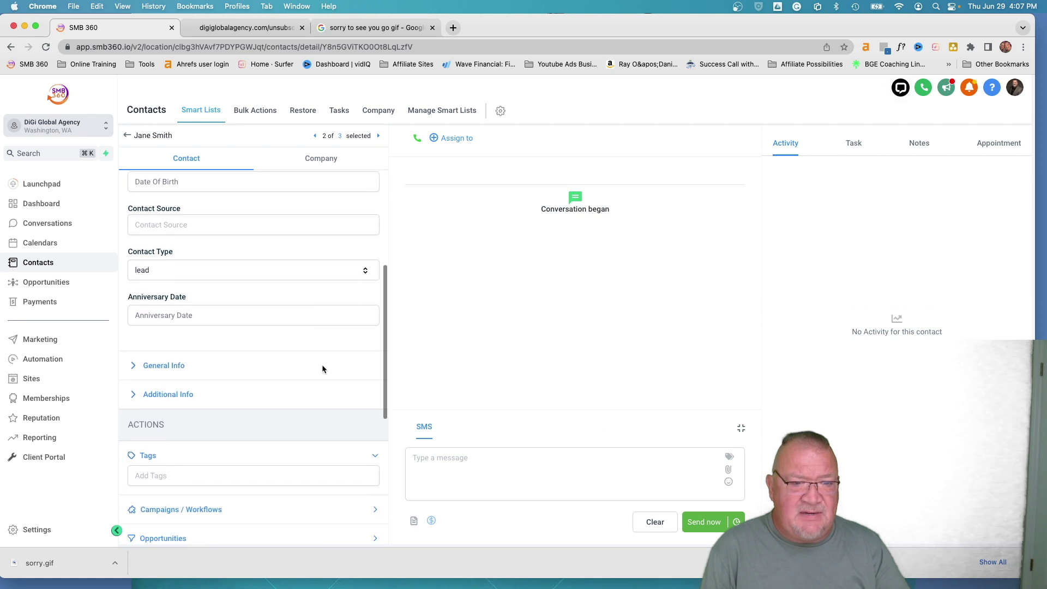
scroll(322, 368, "down", 2)
scroll(323, 369, "down", 1)
scroll(323, 369, "down", 4)
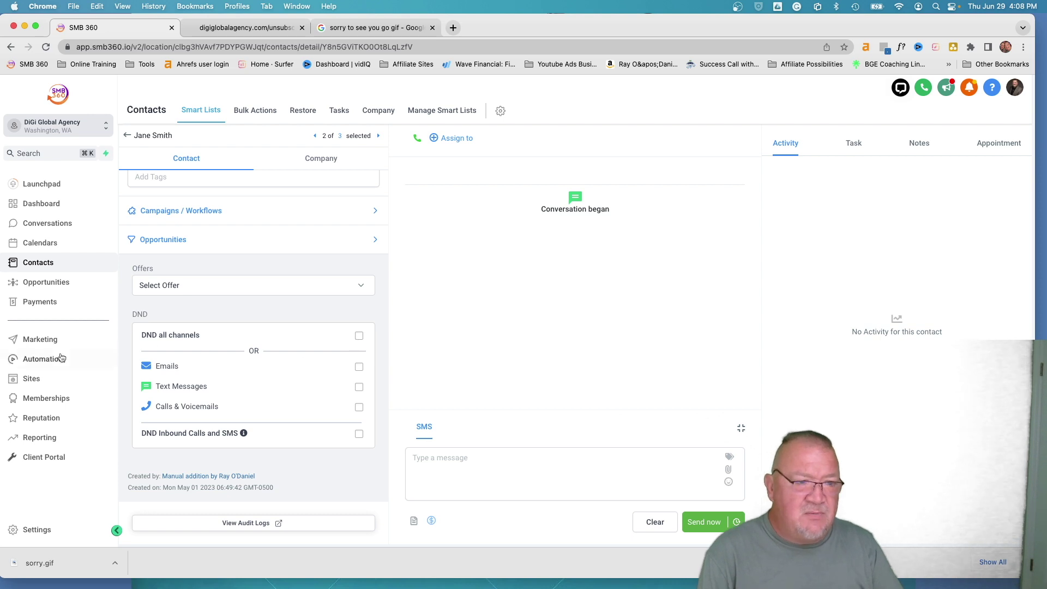
left_click(43, 358)
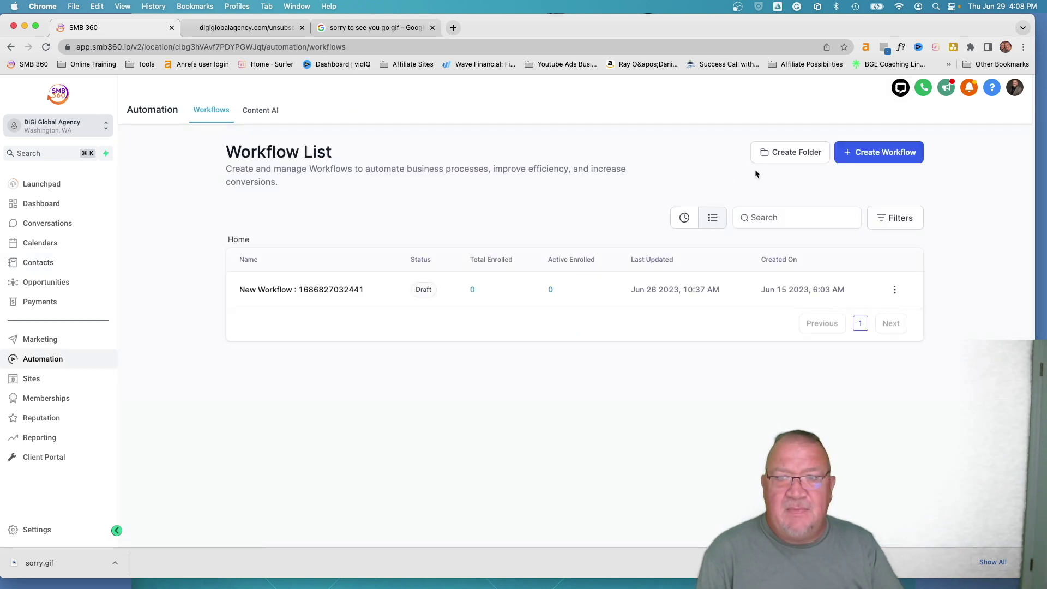
Start a workflow from scratch with a Trigger Link Clicked trigger filtered to 'Unsubscribed from Email'
left_click(864, 150)
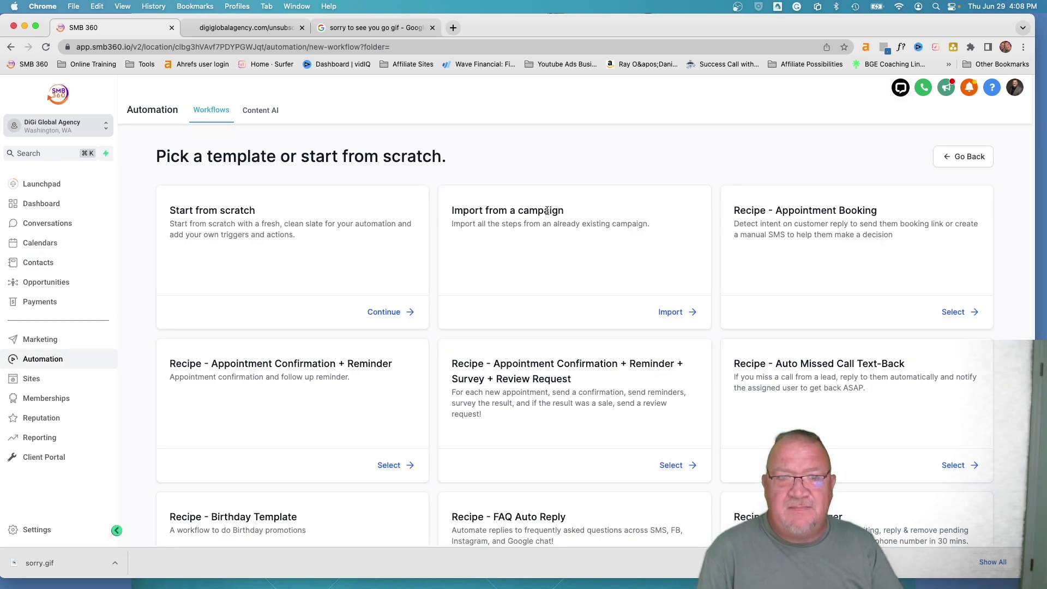
left_click(383, 312)
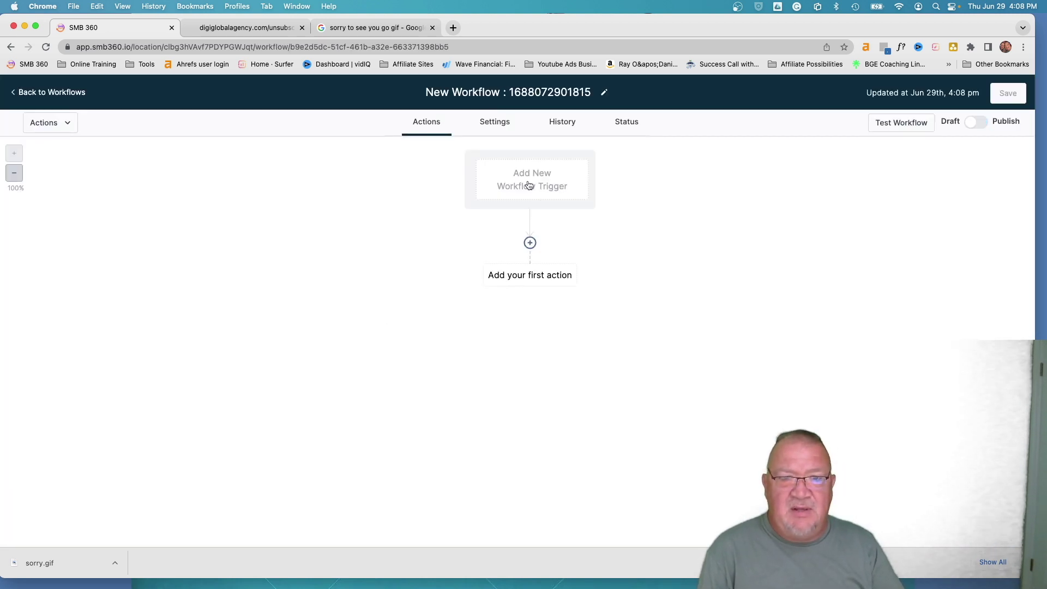
left_click(558, 185)
type("tri")
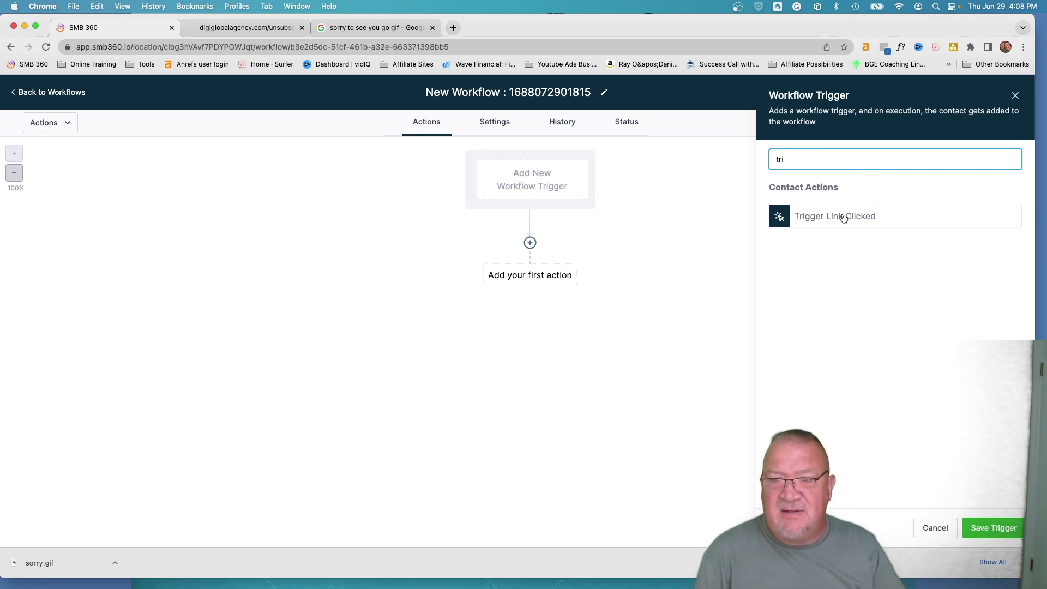
left_click(844, 219)
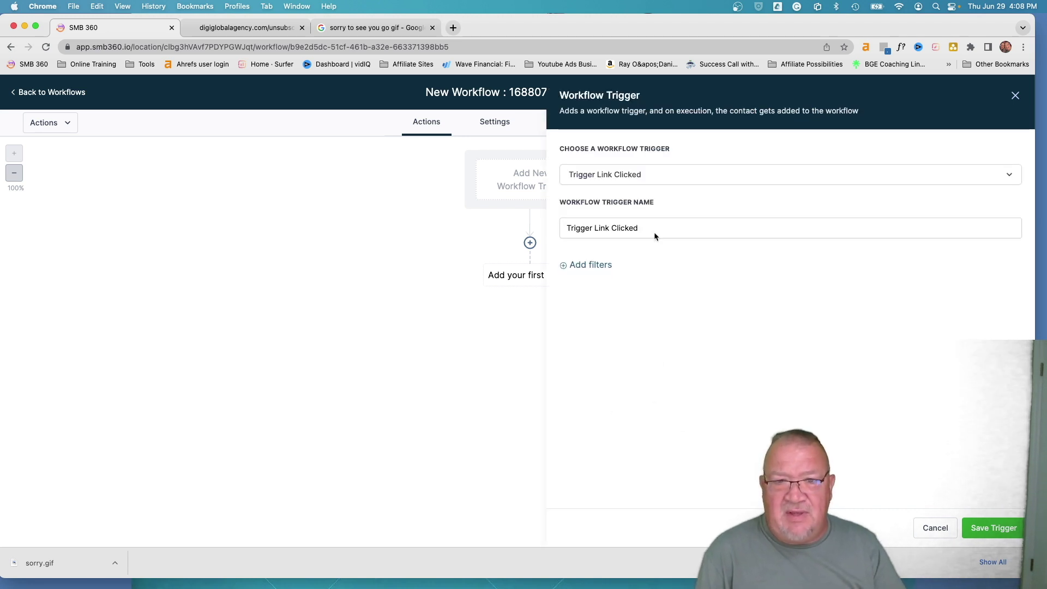
left_click(581, 267)
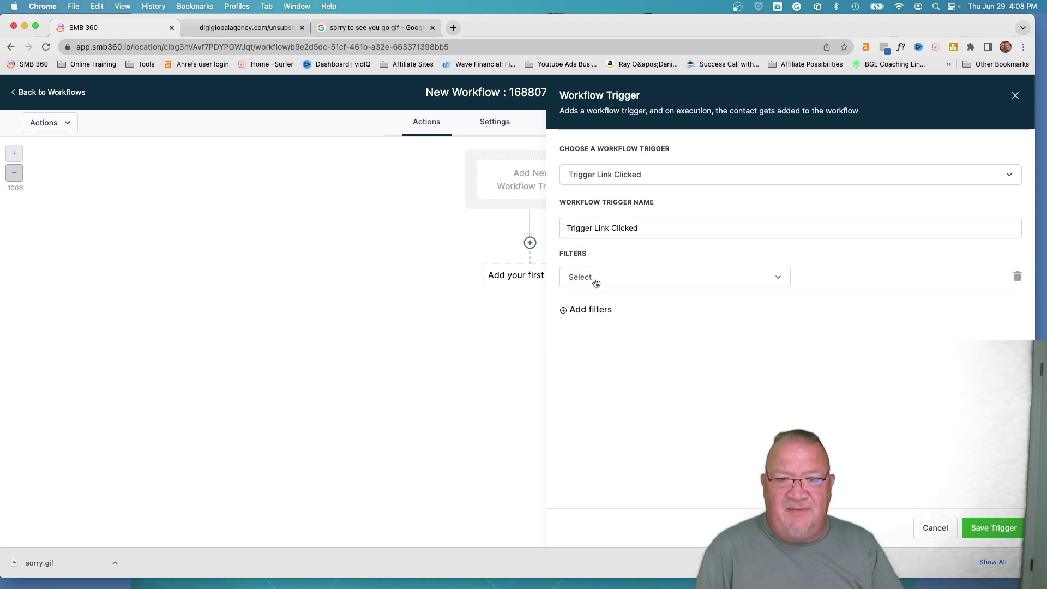
left_click(593, 278)
left_click(601, 350)
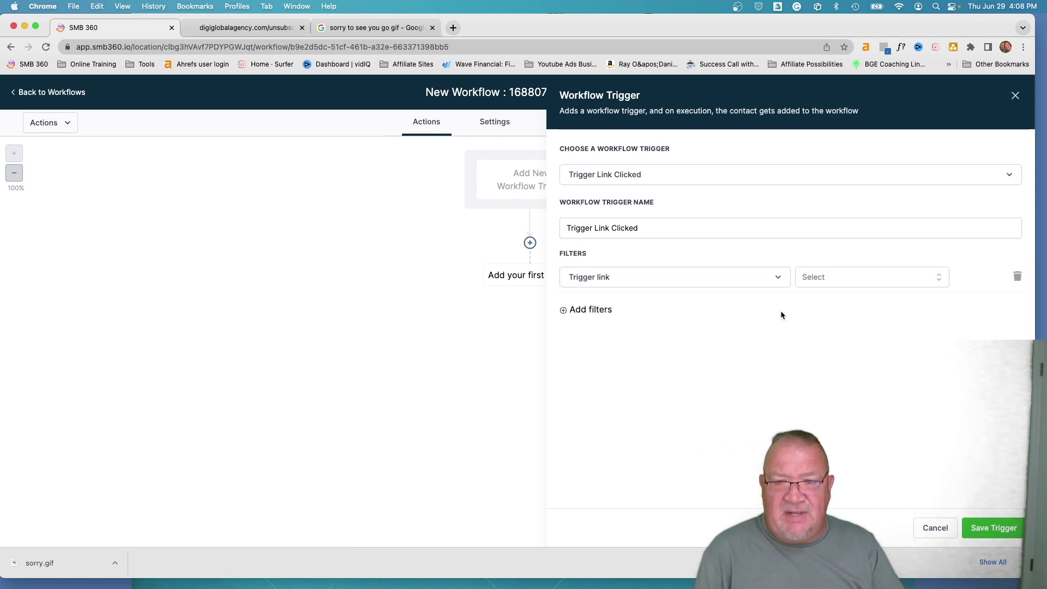
left_click(826, 277)
scroll(881, 362, "down", 1)
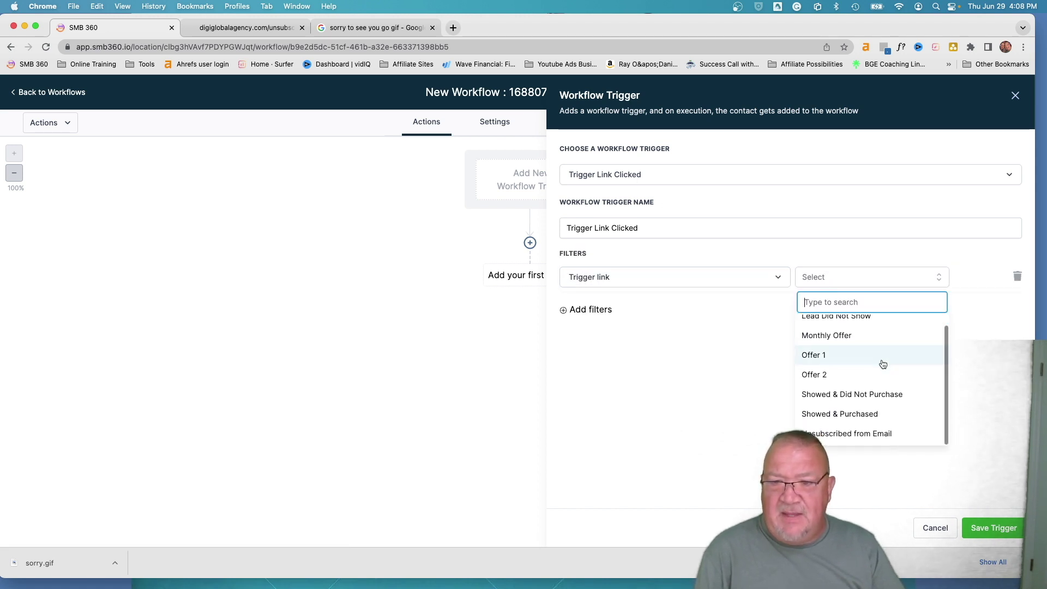
left_click(851, 433)
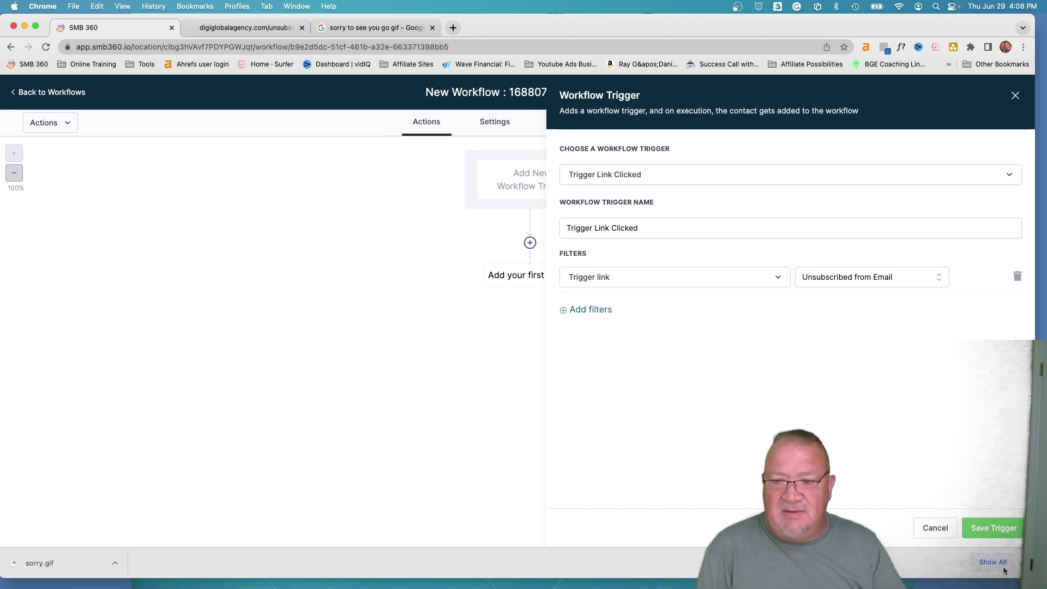
left_click(985, 533)
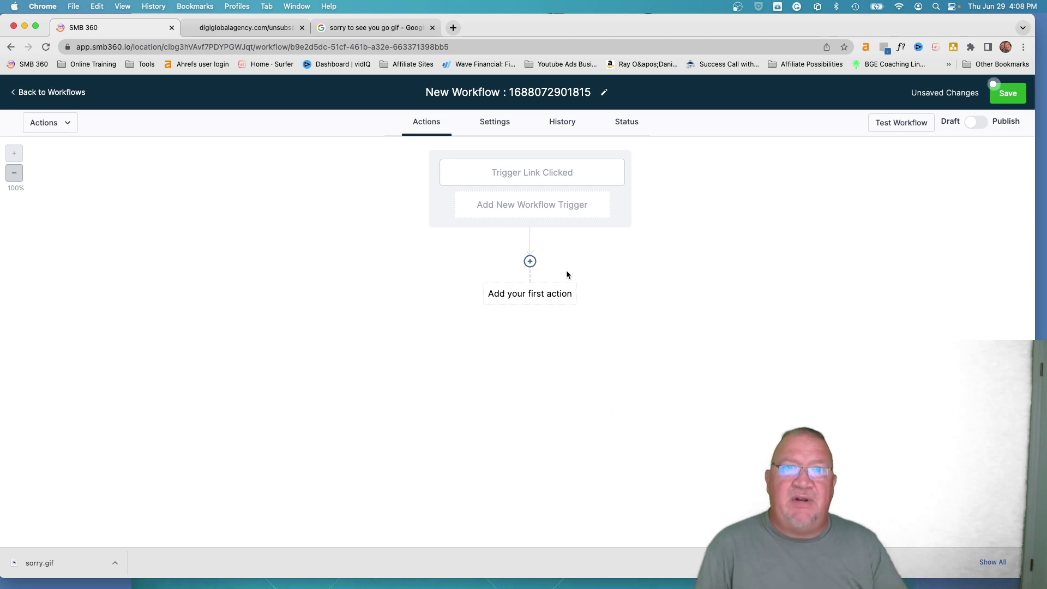
Add a Set Contact DND action applying to the Email channel only
left_click(531, 261)
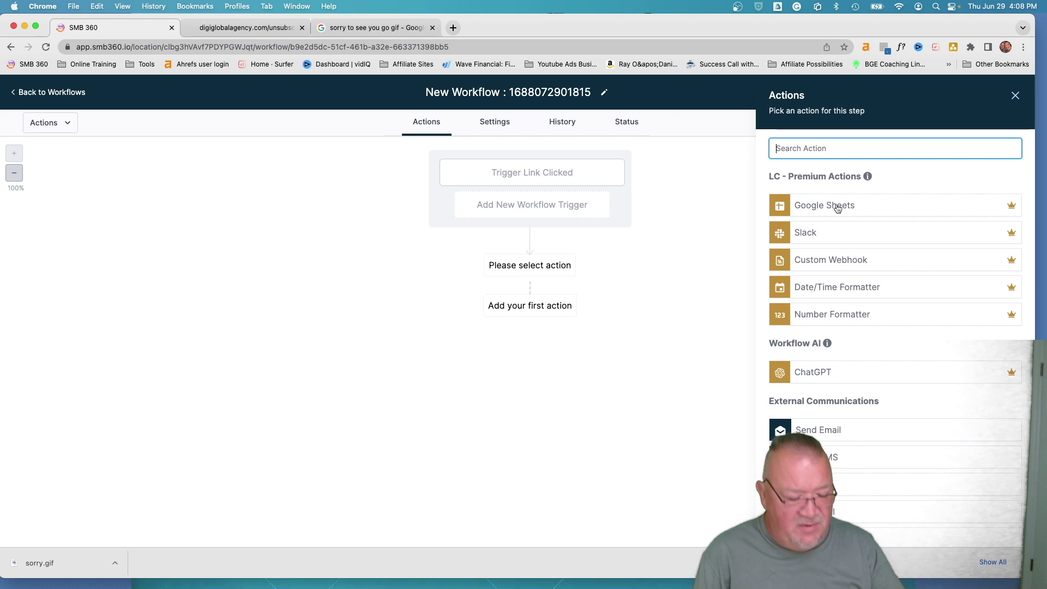
type("s")
key("BackSpace")
type("up")
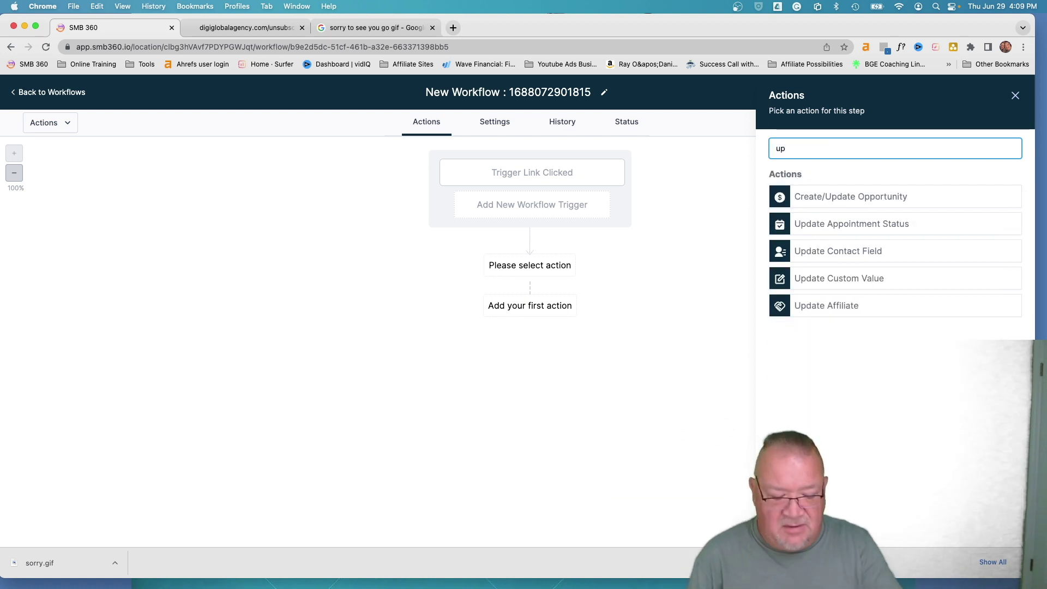
key("BackSpace")
key("BackSpace")
type("dnd")
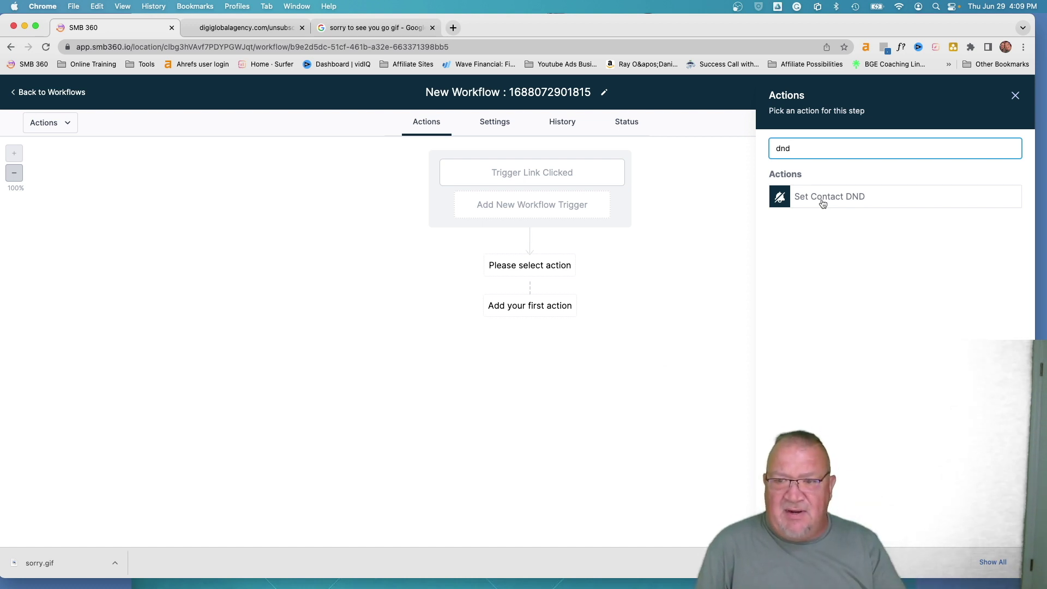
left_click(823, 199)
left_click(798, 219)
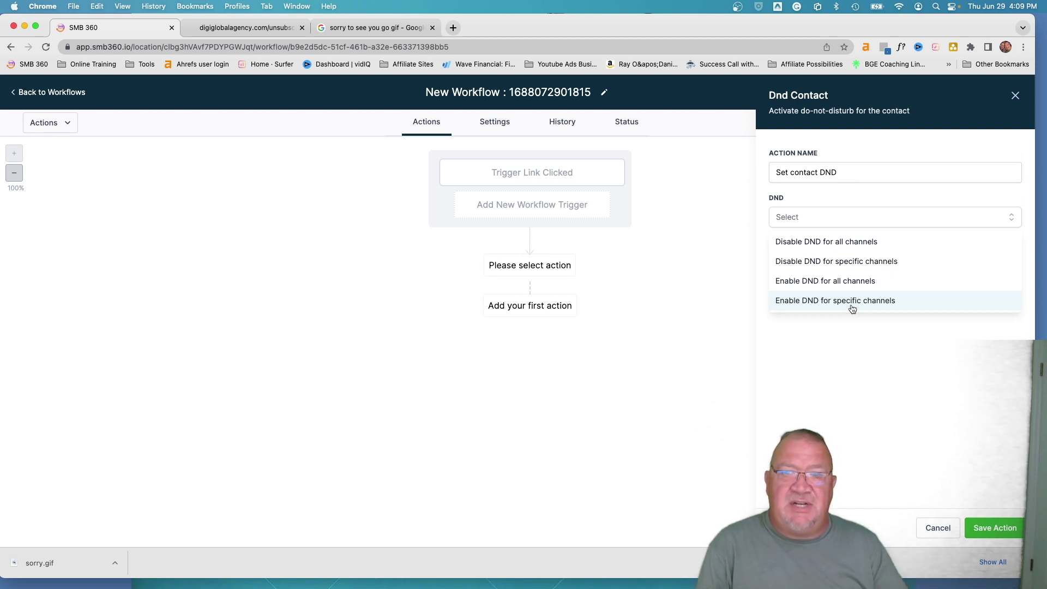
left_click(838, 261)
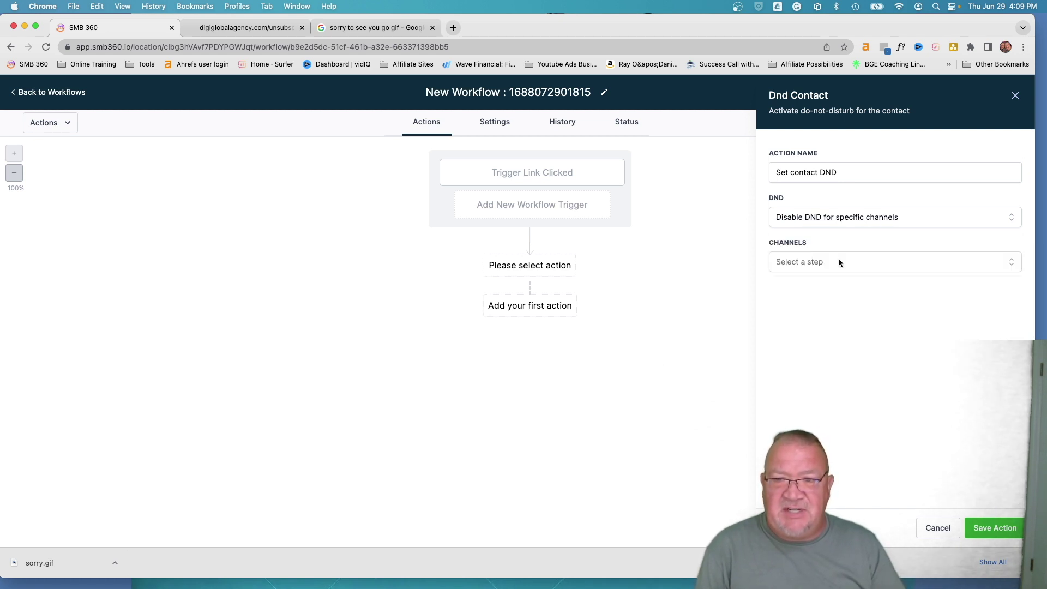
left_click(816, 263)
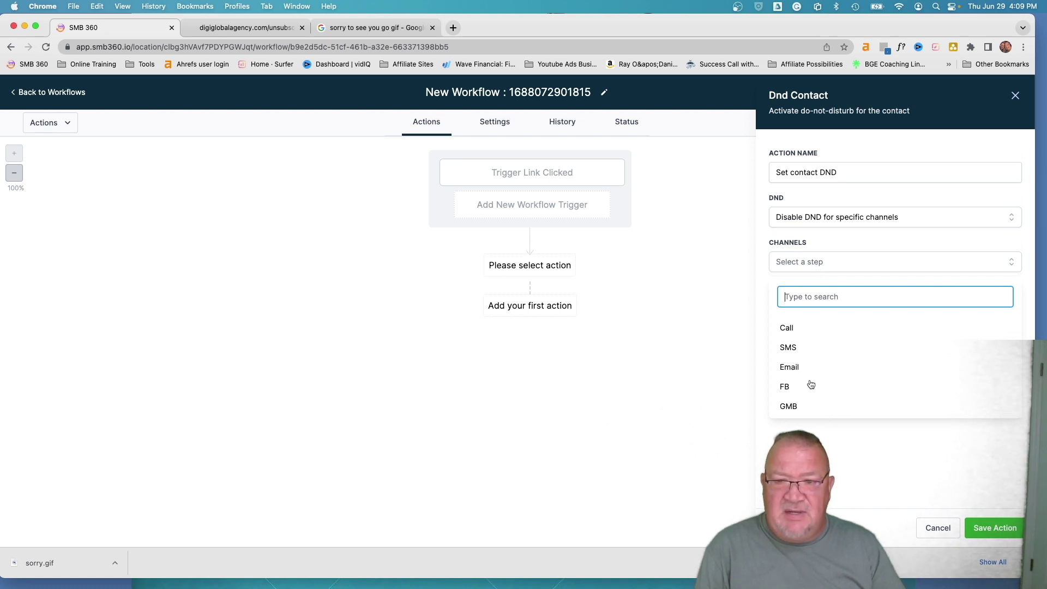
left_click(796, 370)
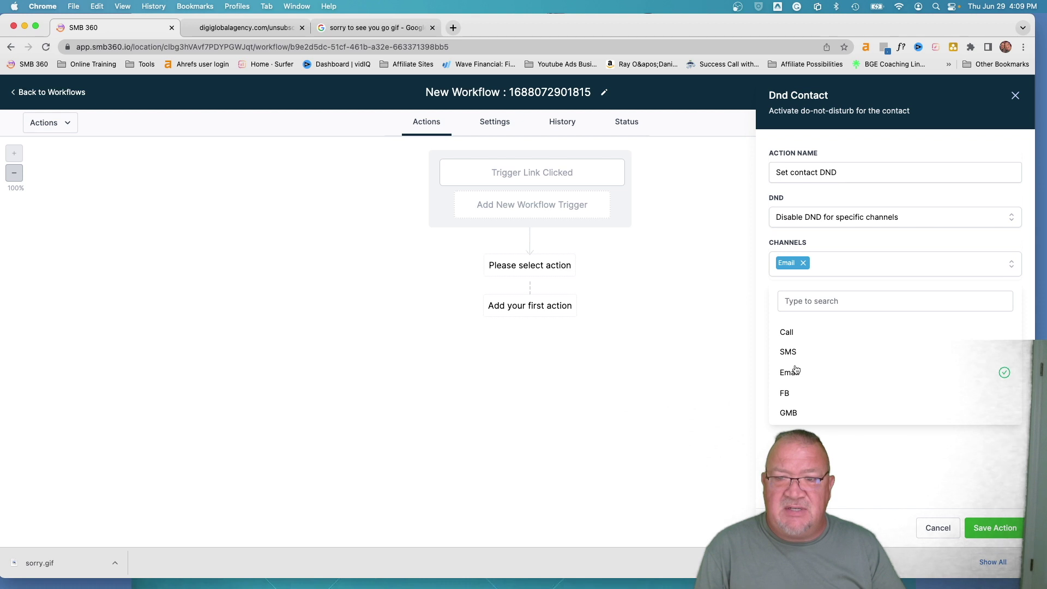
left_click(949, 489)
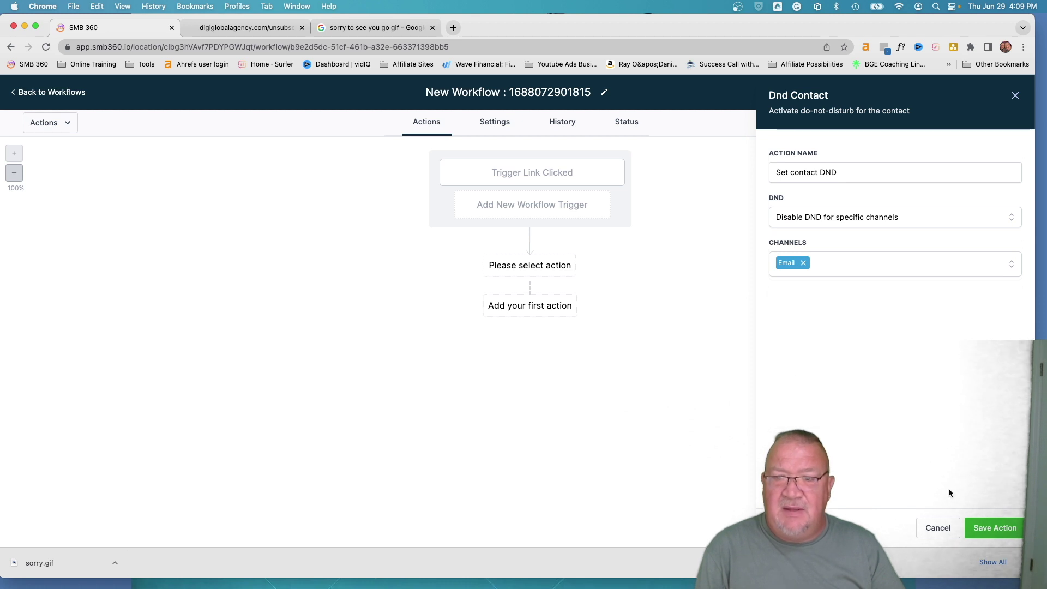
left_click(995, 528)
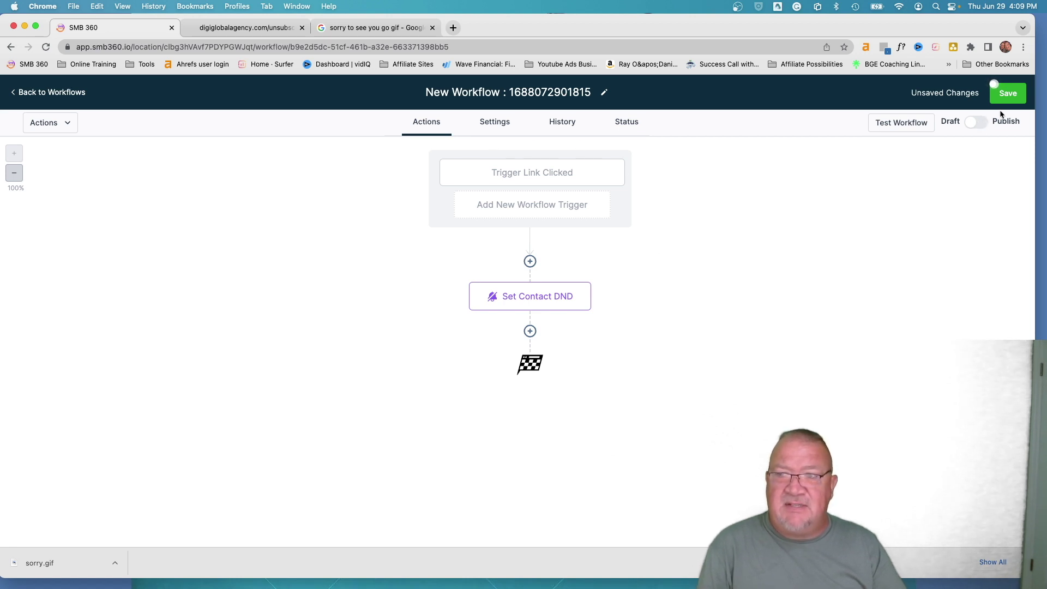
Switch the workflow to Publish, save it, recheck the DND action, and return to Workflows
left_click(972, 124)
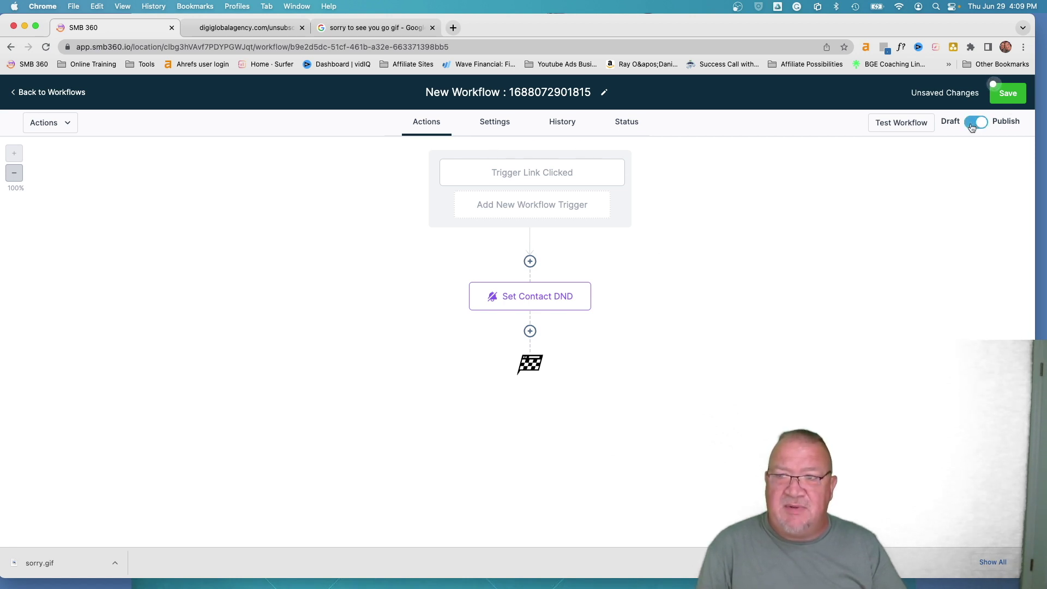
left_click(1009, 95)
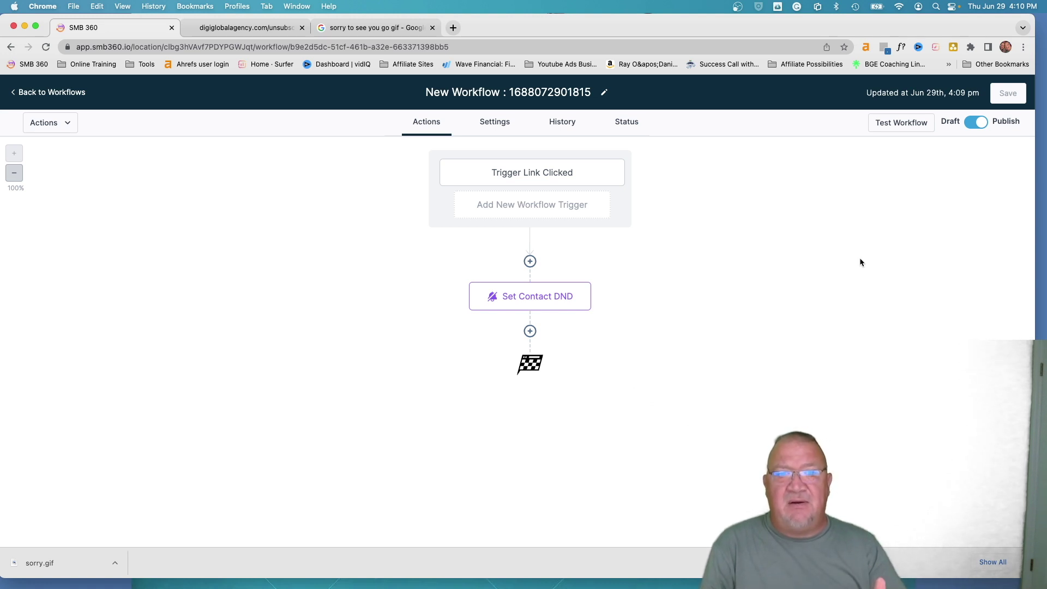
left_click(506, 299)
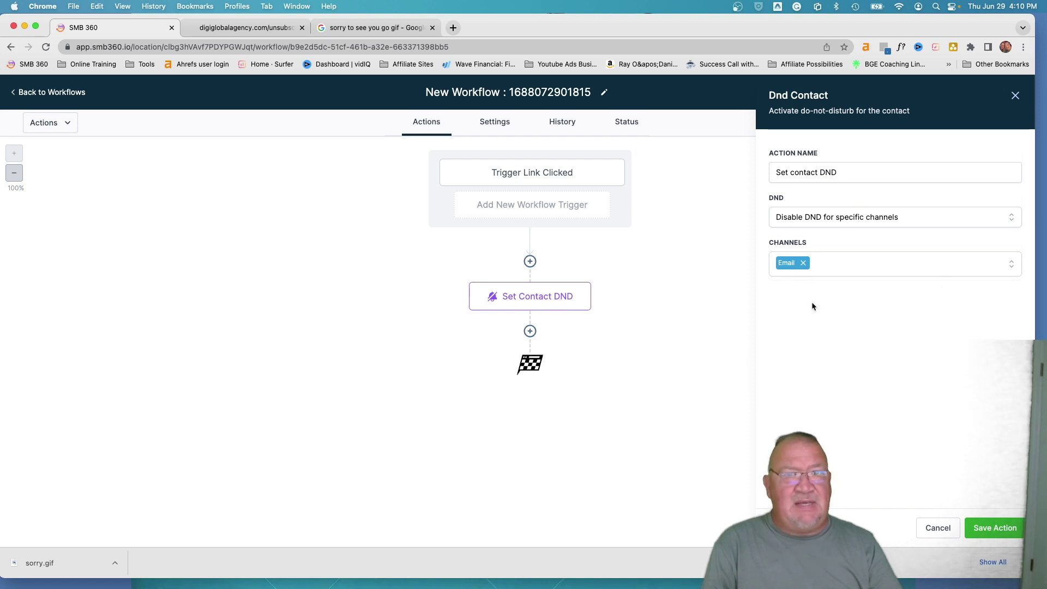
left_click(937, 528)
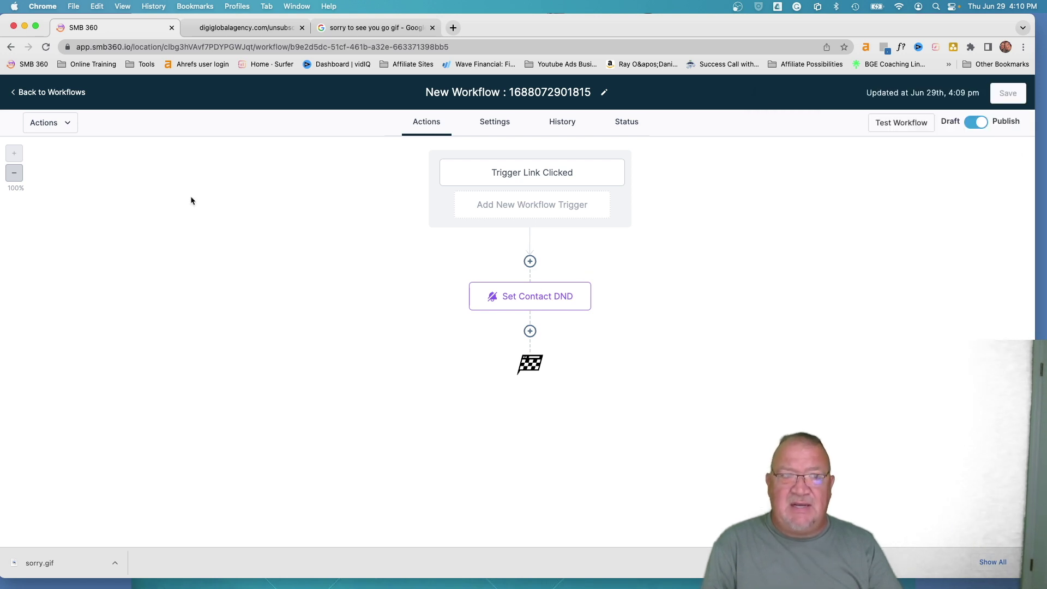
left_click(68, 92)
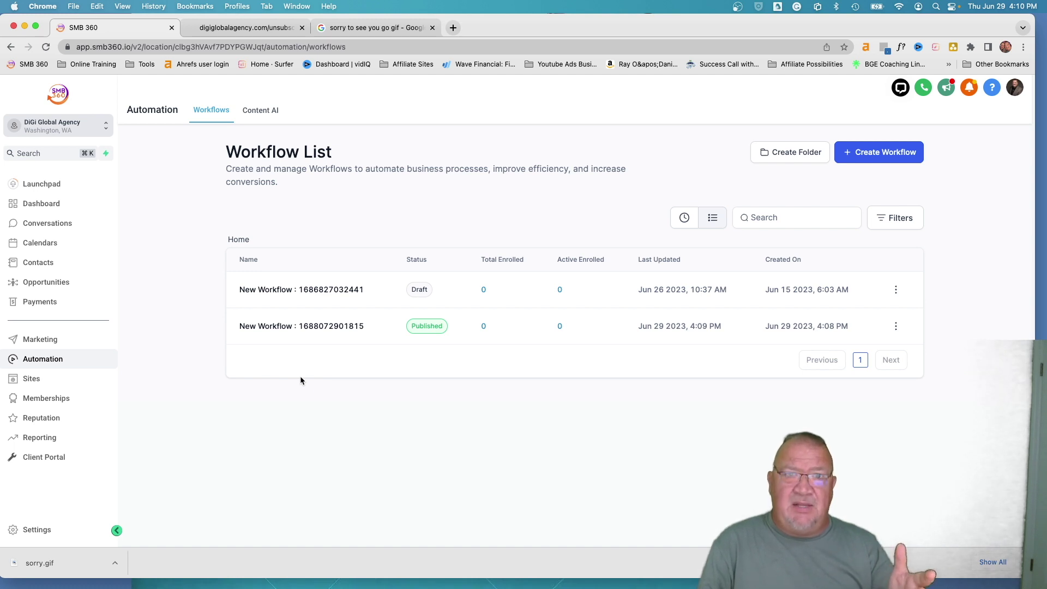
From Marketing > Templates, add a new Email template and place the cursor in its body
left_click(46, 339)
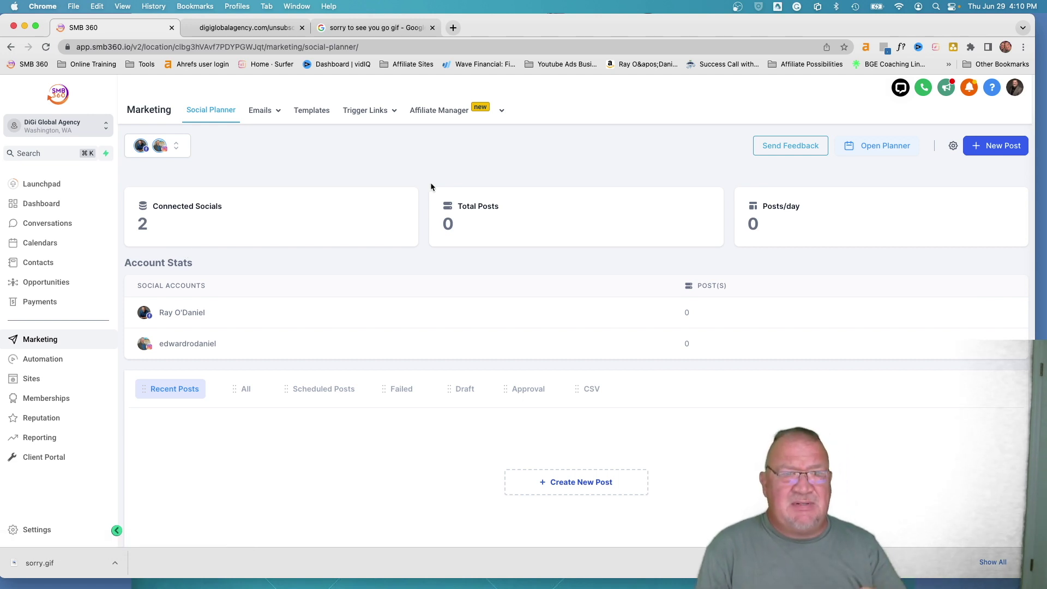
left_click(308, 114)
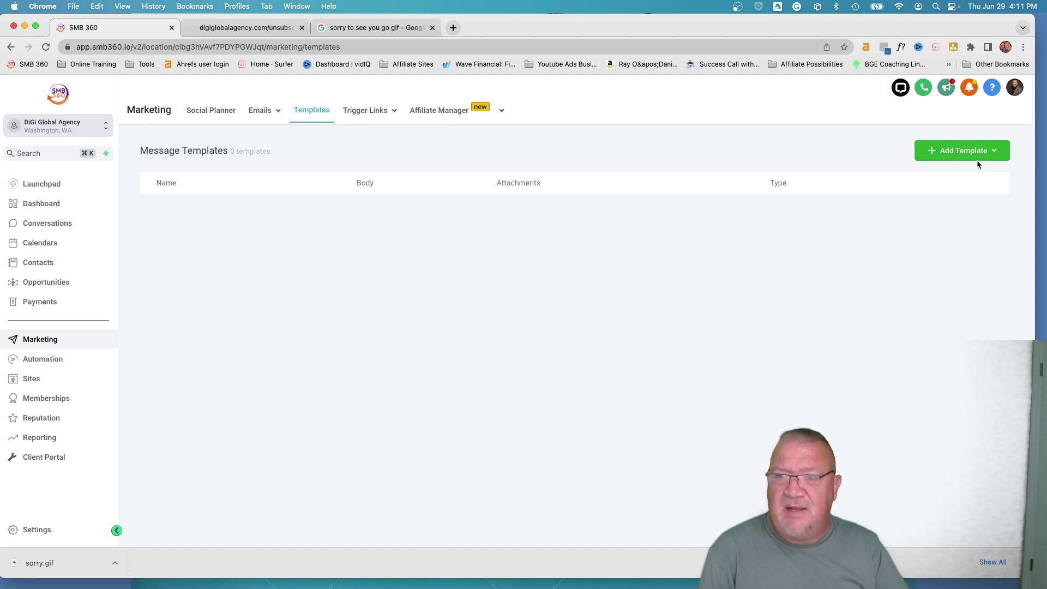
left_click(963, 151)
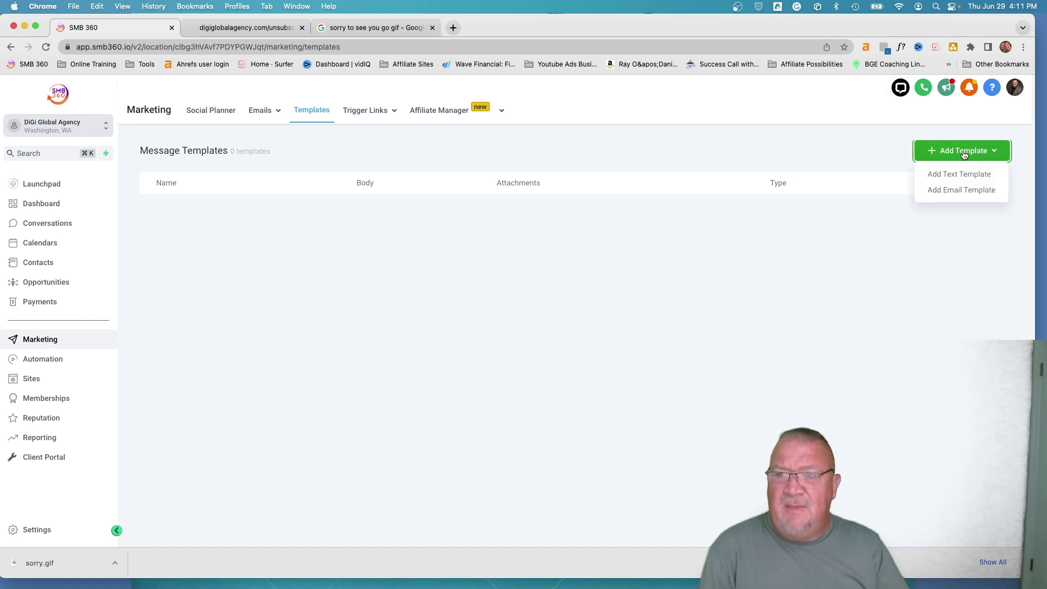
left_click(950, 191)
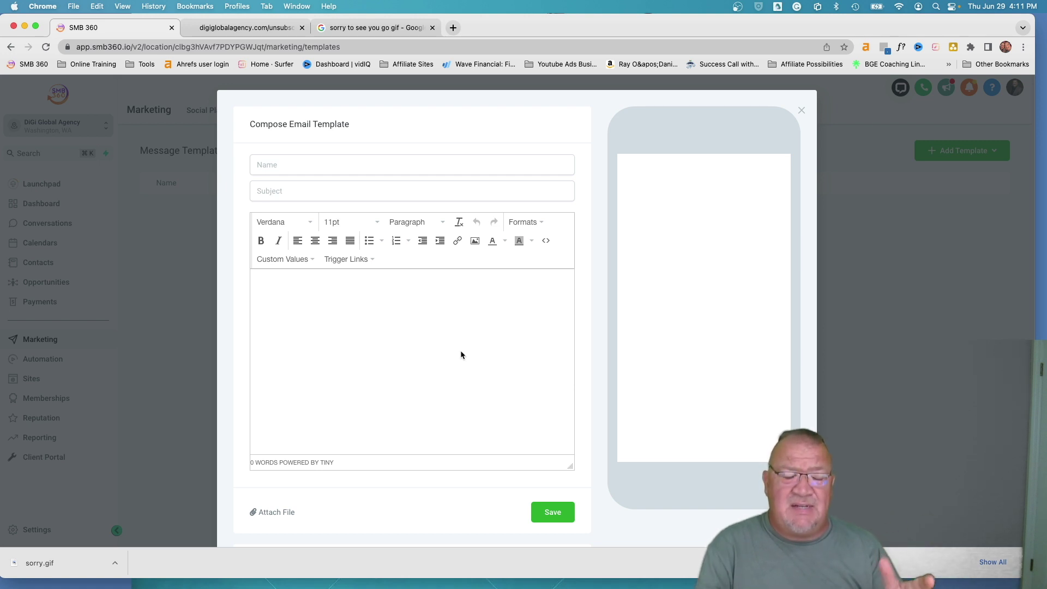
left_click(298, 428)
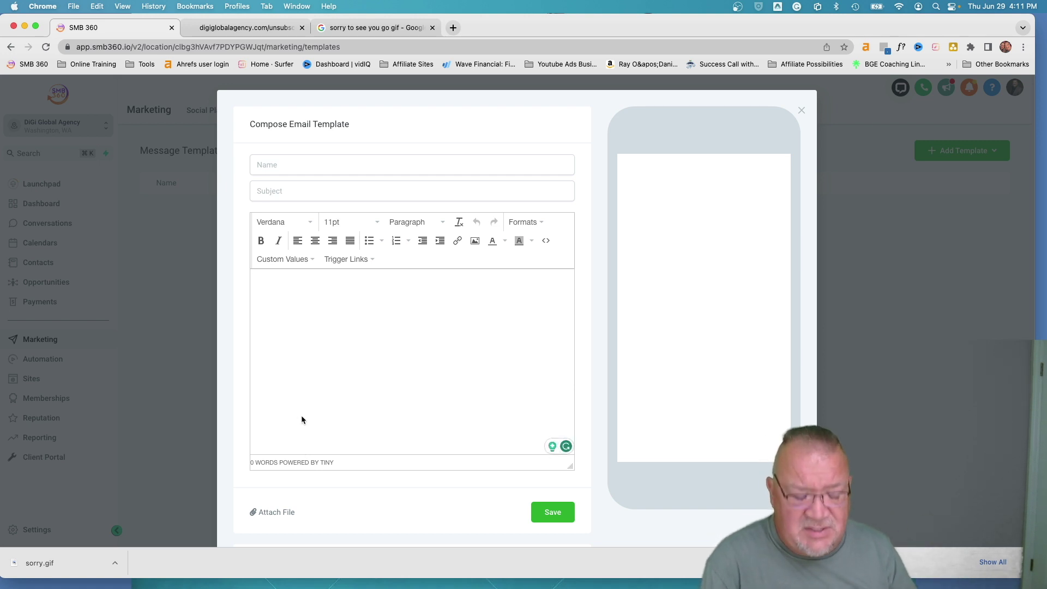
Type 'To unsubscribe from these emails, click here to unsubscribe.' with Grammarly's spelling and comma fixes
key("Return")
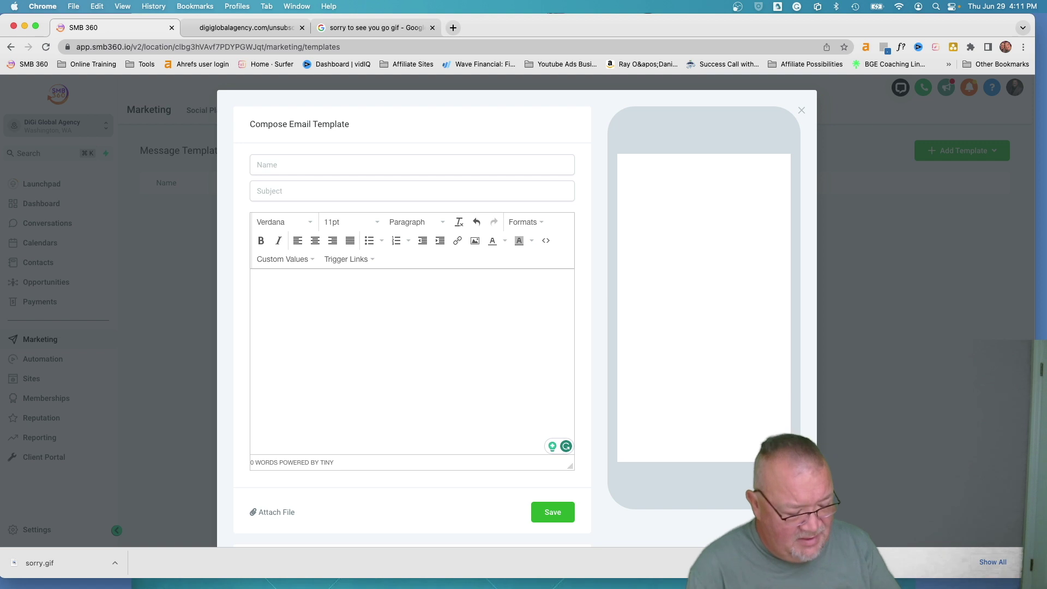
type("To Unsu")
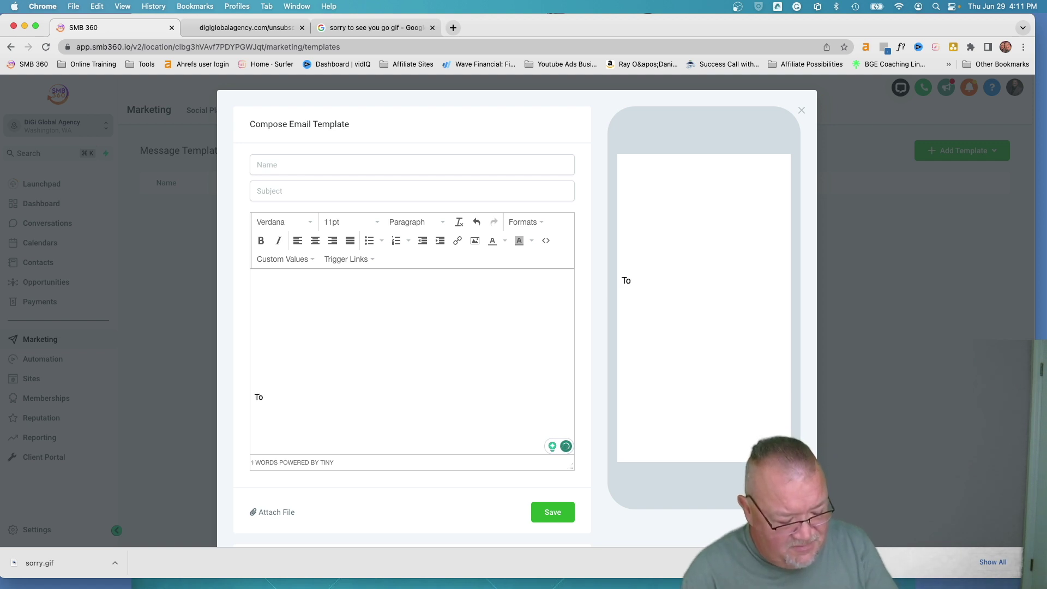
type("bscxr")
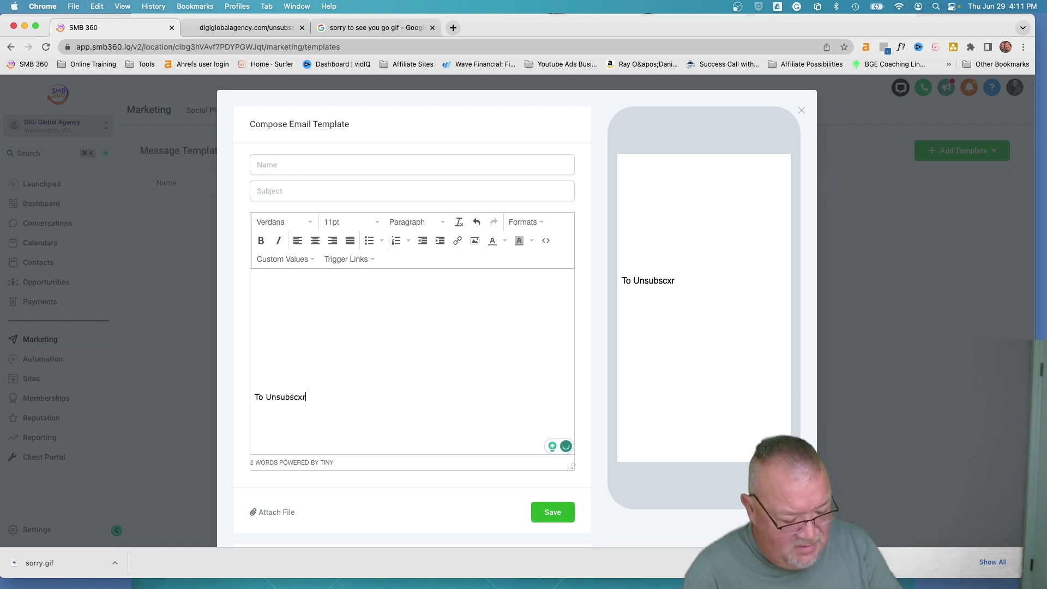
type("ibe from ")
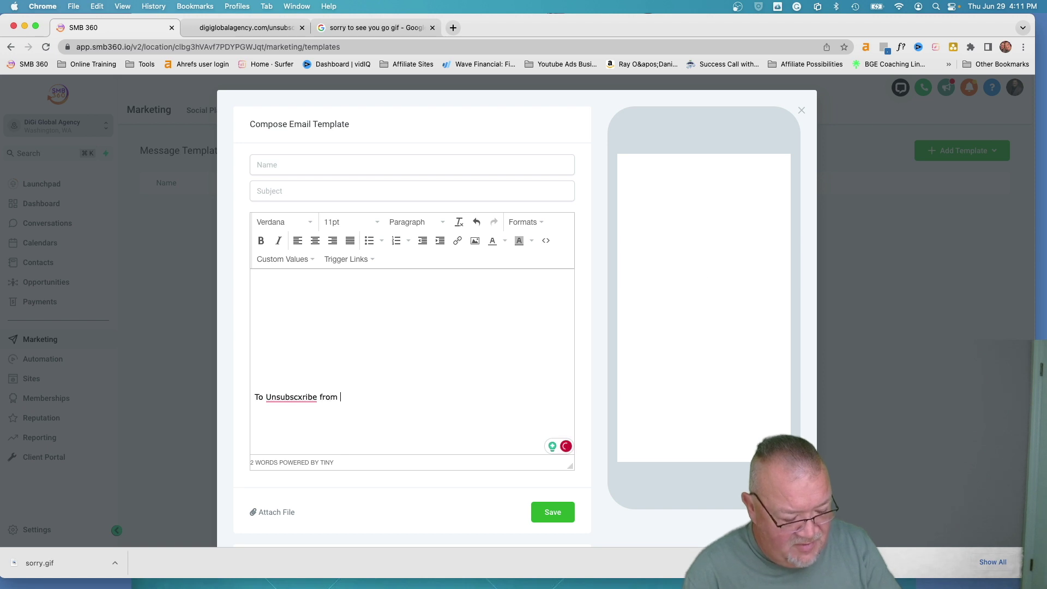
type("these email")
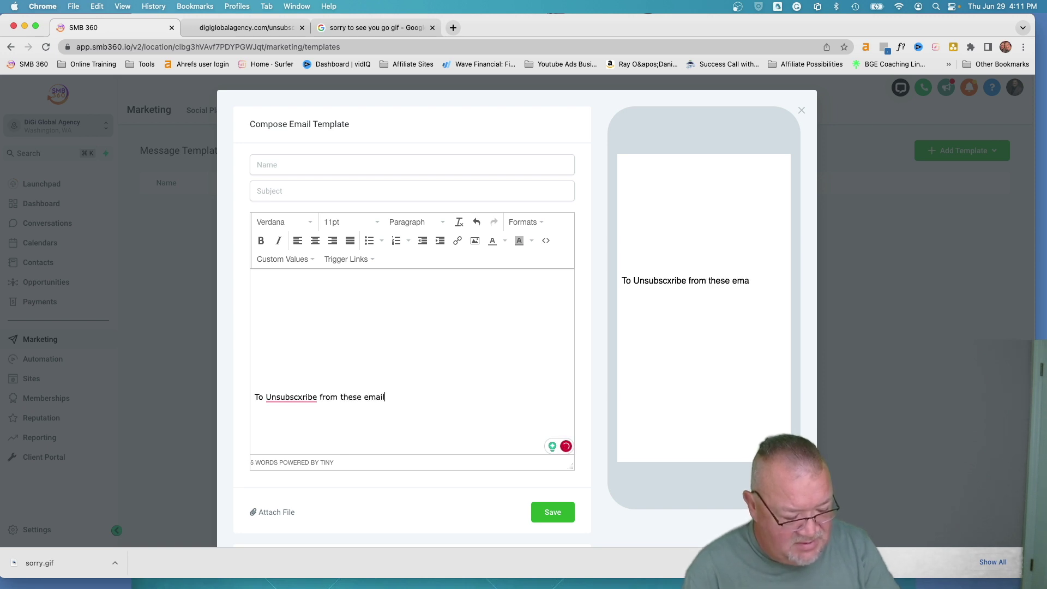
type("s click ")
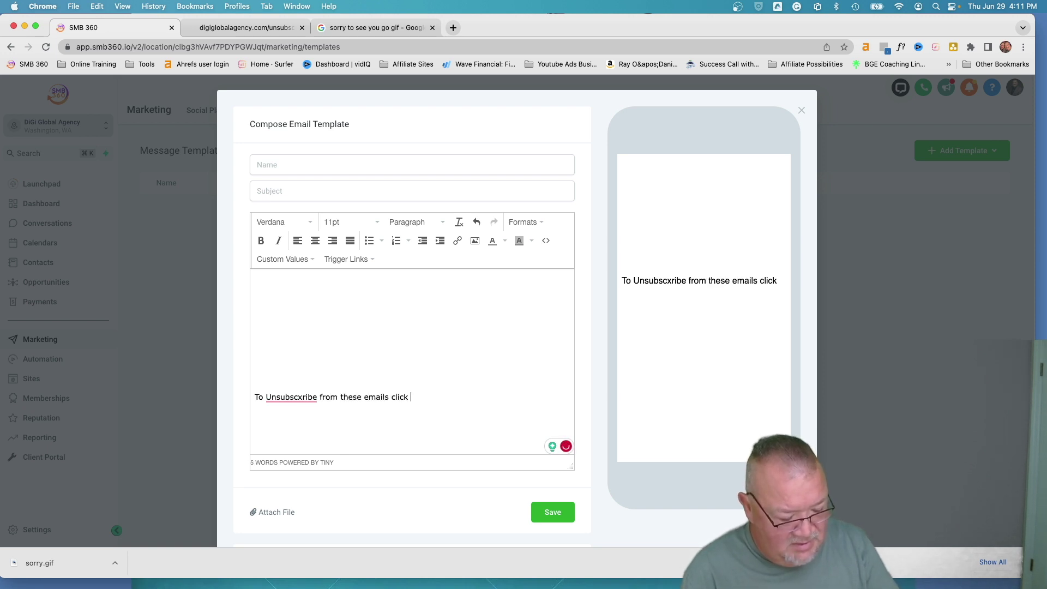
type("HERE.")
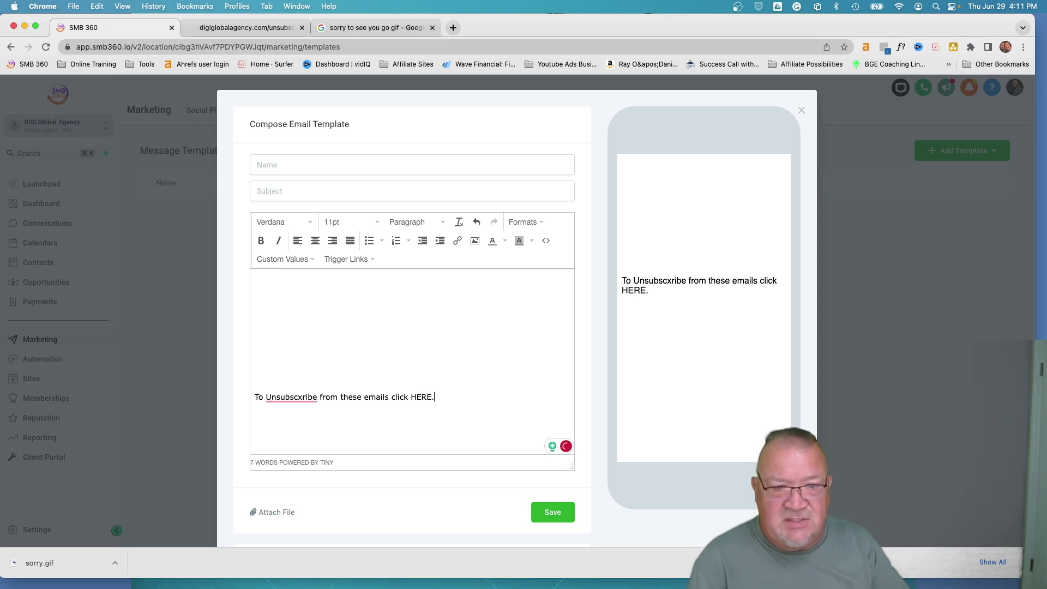
left_click(305, 426)
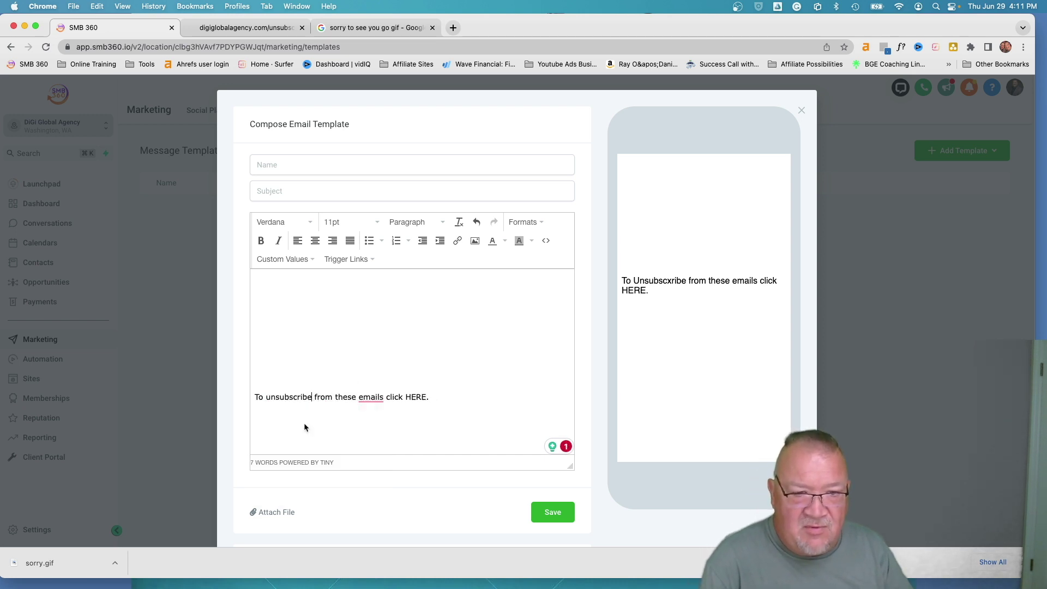
left_click(375, 423)
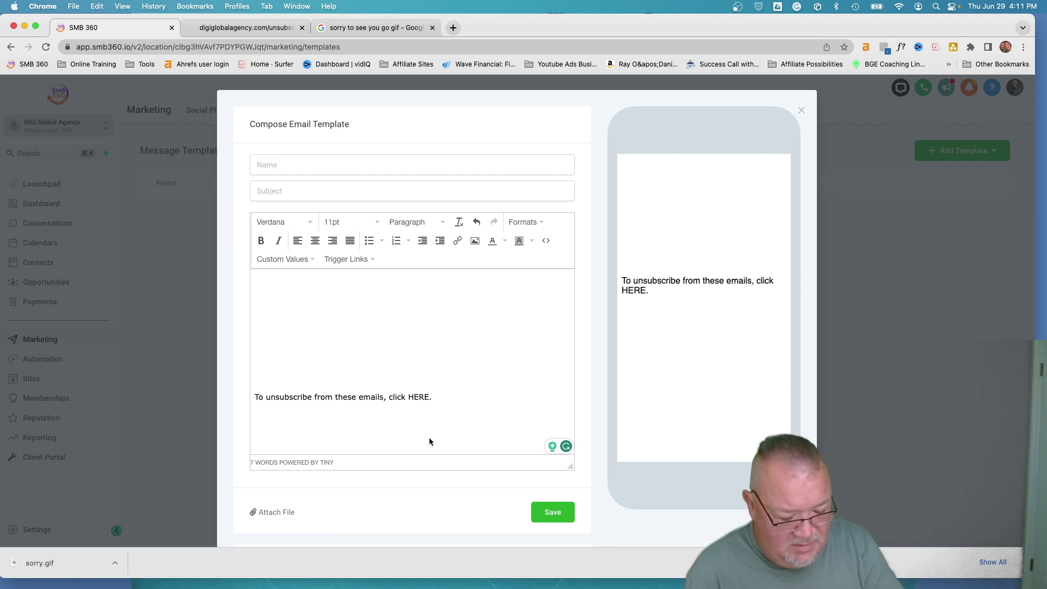
key("BackSpace")
key("BackSpace")
key("BackSpace")
key("BackSpace")
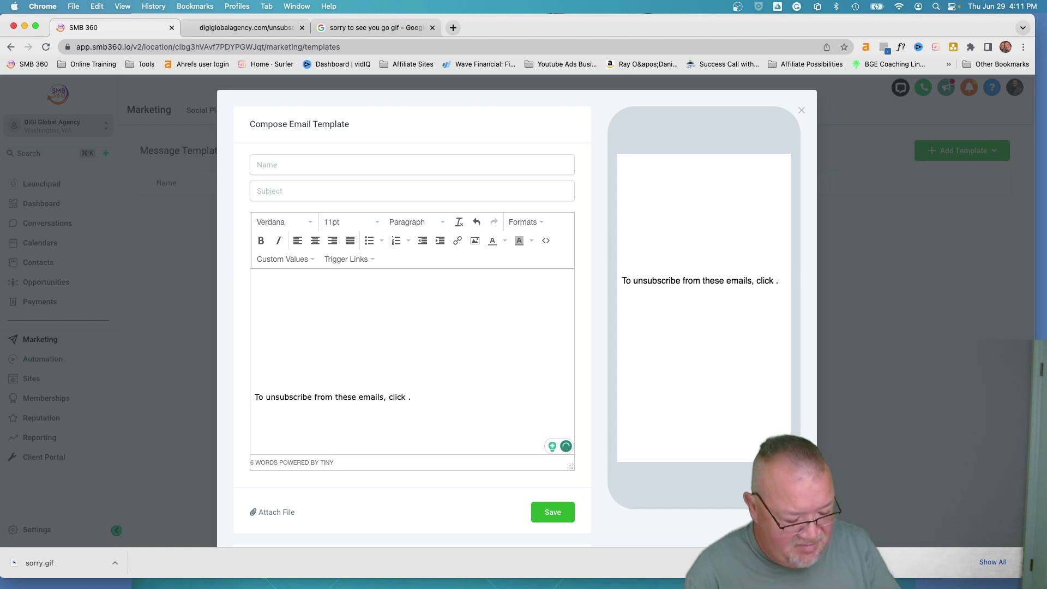
type("here to uns")
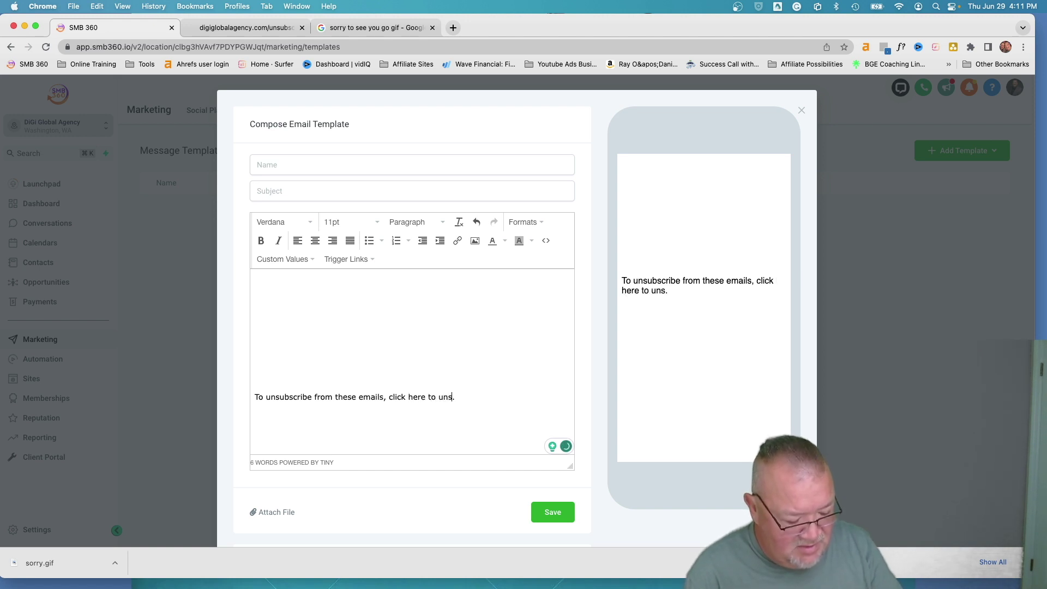
type("ubscrib")
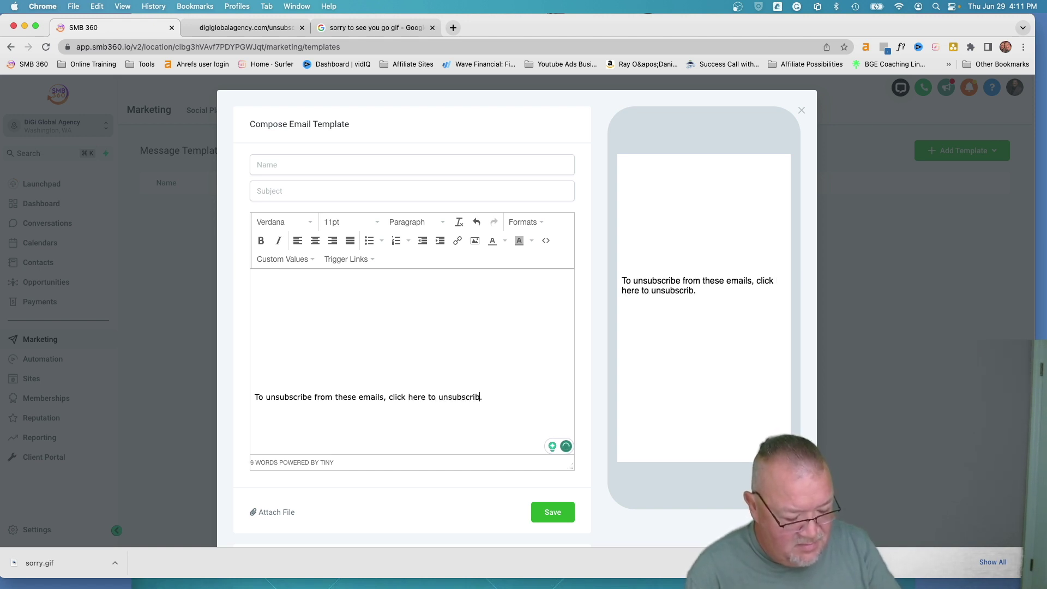
type("e.")
key("BackSpace")
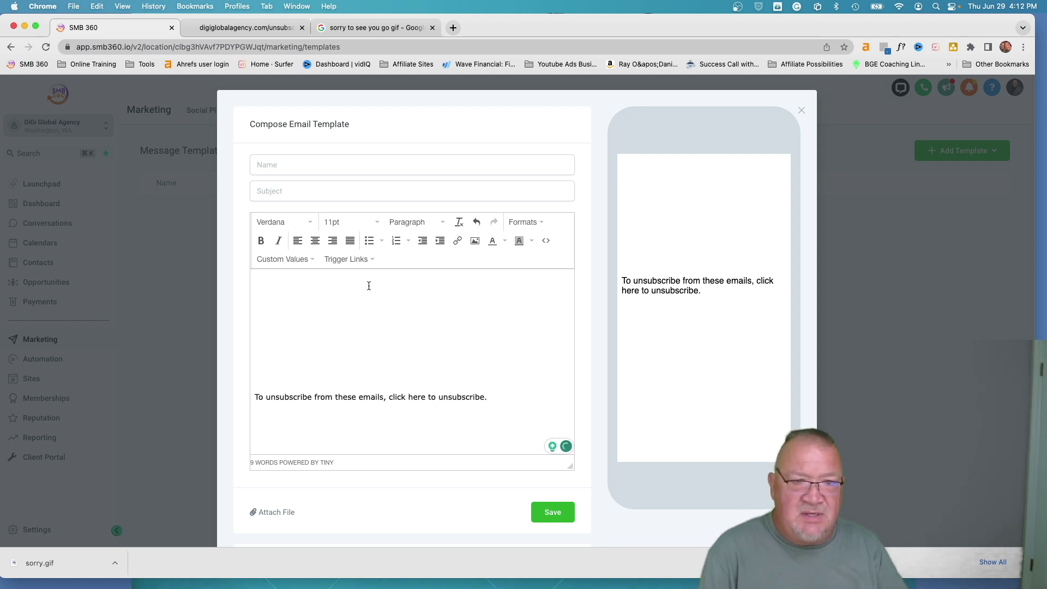
left_click(339, 260)
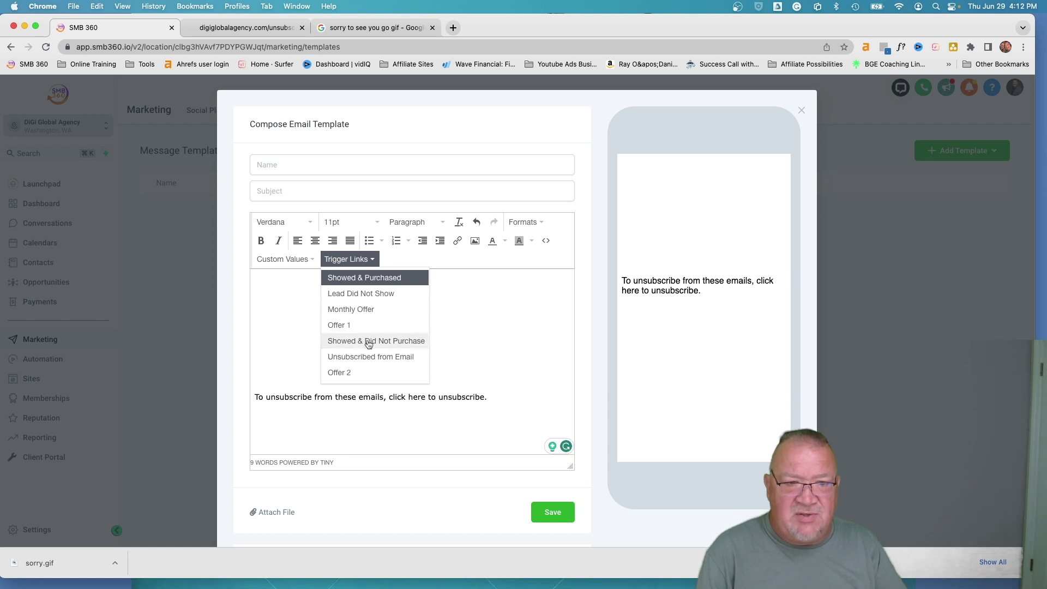
left_click(363, 358)
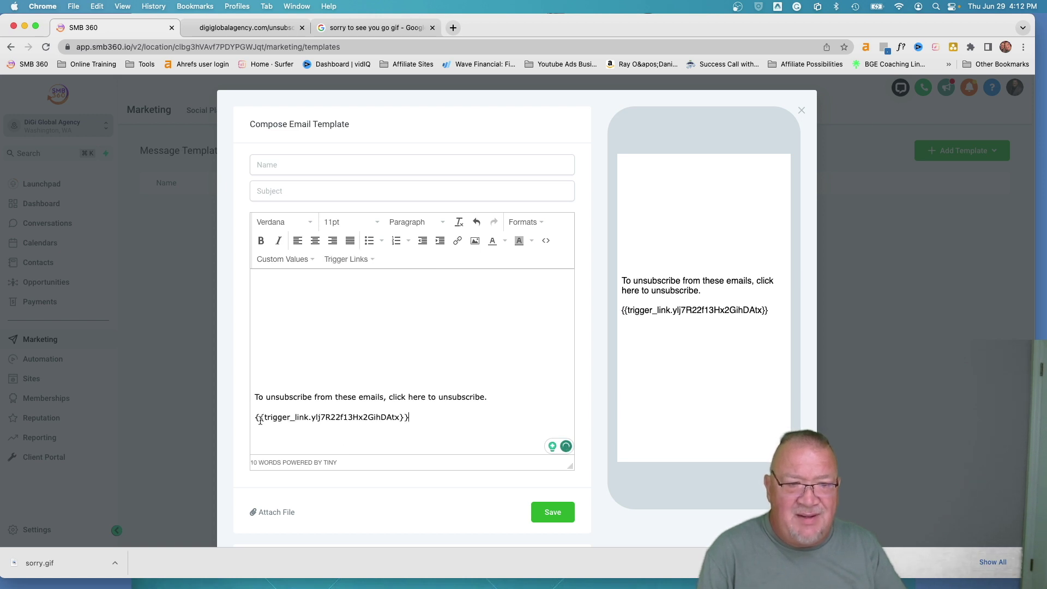
left_click_drag(255, 417, 431, 415)
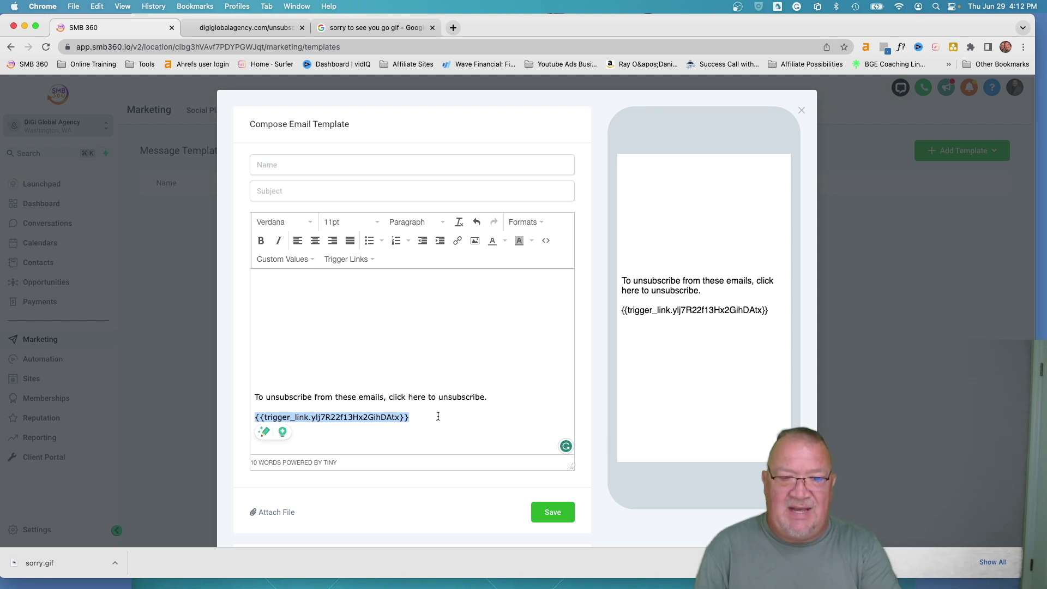
key("Delete")
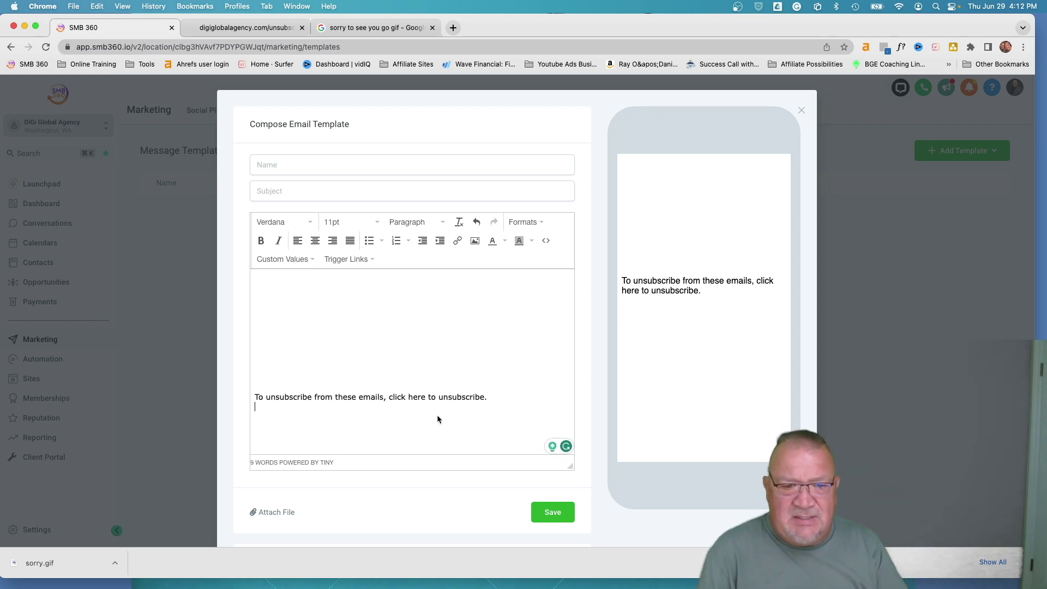
left_click_drag(408, 397, 478, 400)
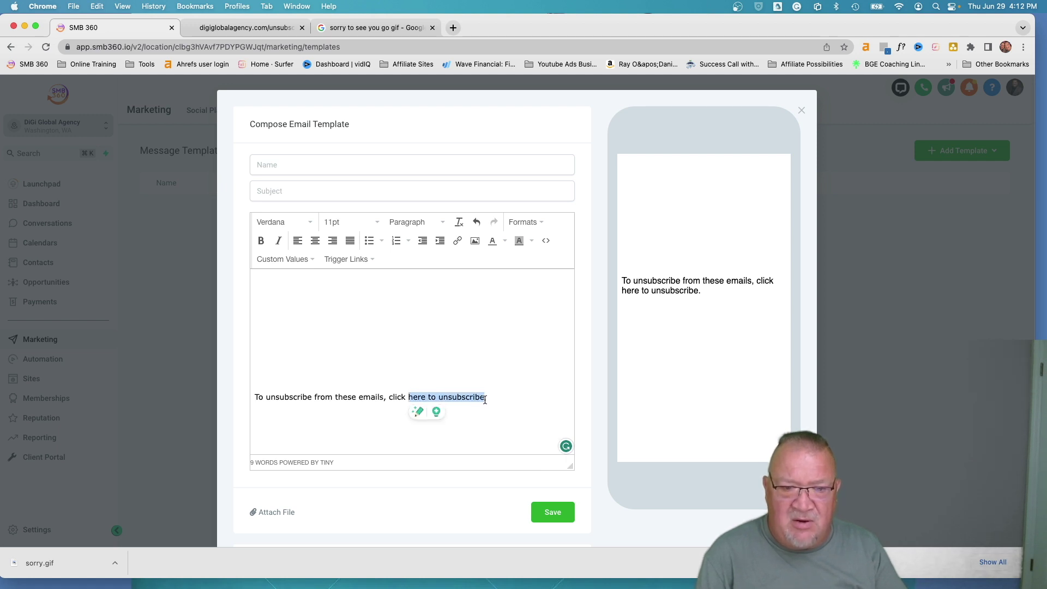
Link 'here to unsubscribe' to the 'Unsubscribed from Email' trigger link from the Link list
left_click(458, 244)
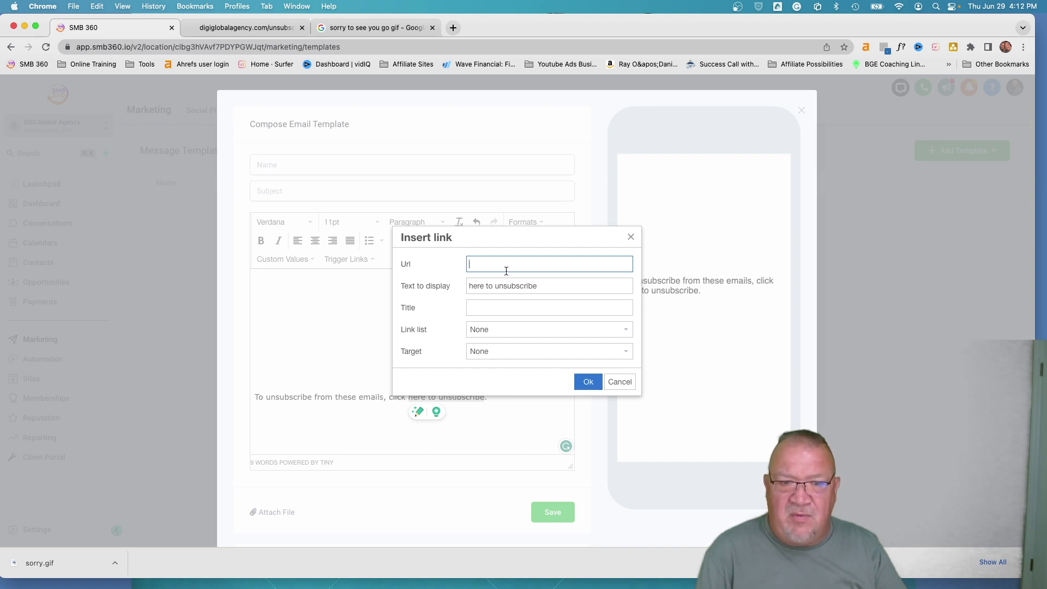
type("https://digiglobalagency.com/unsubscribe")
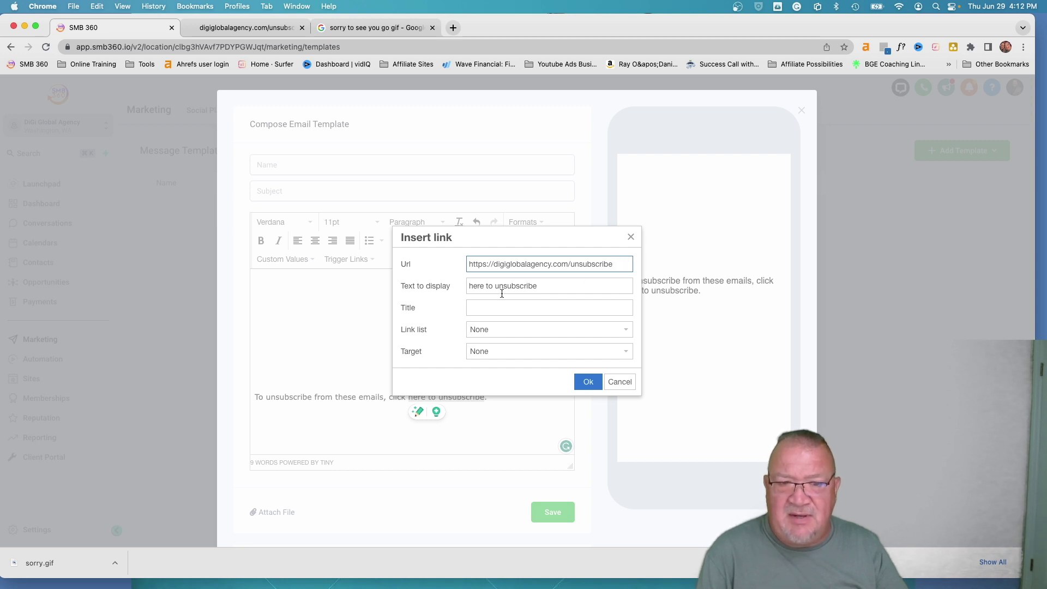
left_click(486, 336)
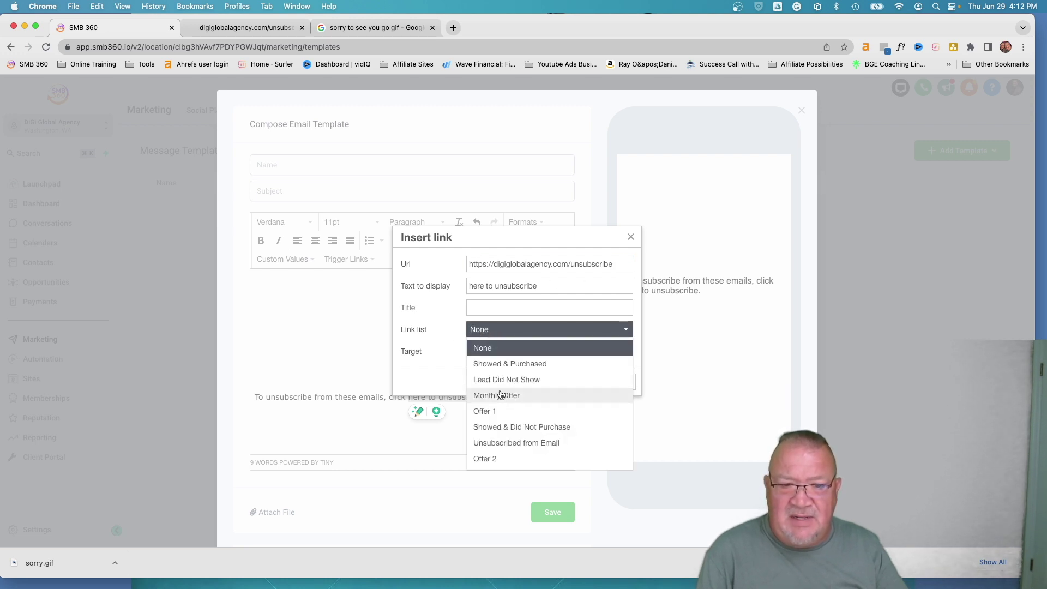
left_click(502, 443)
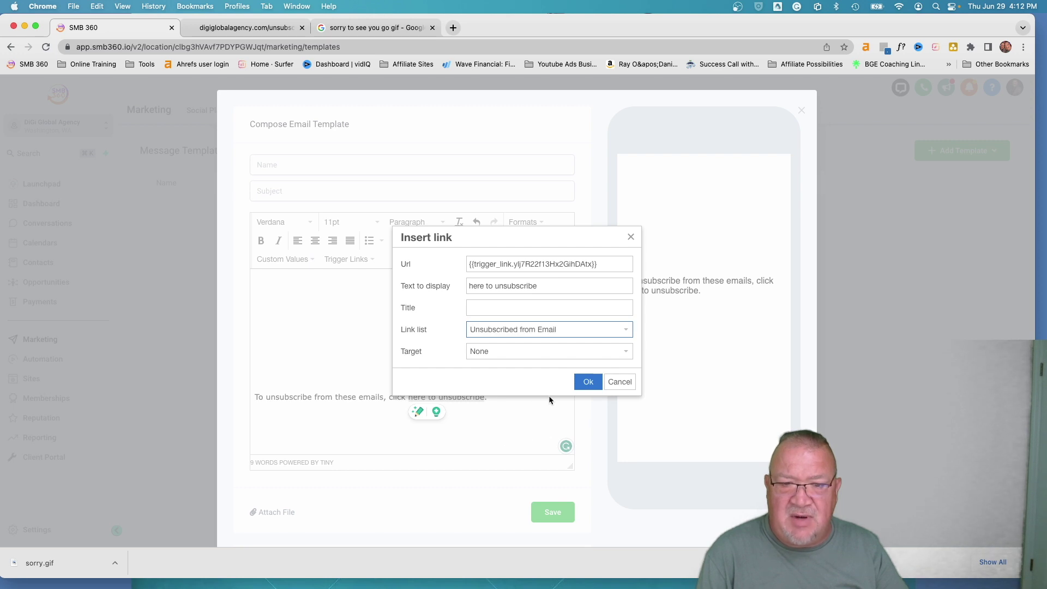
left_click(589, 384)
left_click(514, 407)
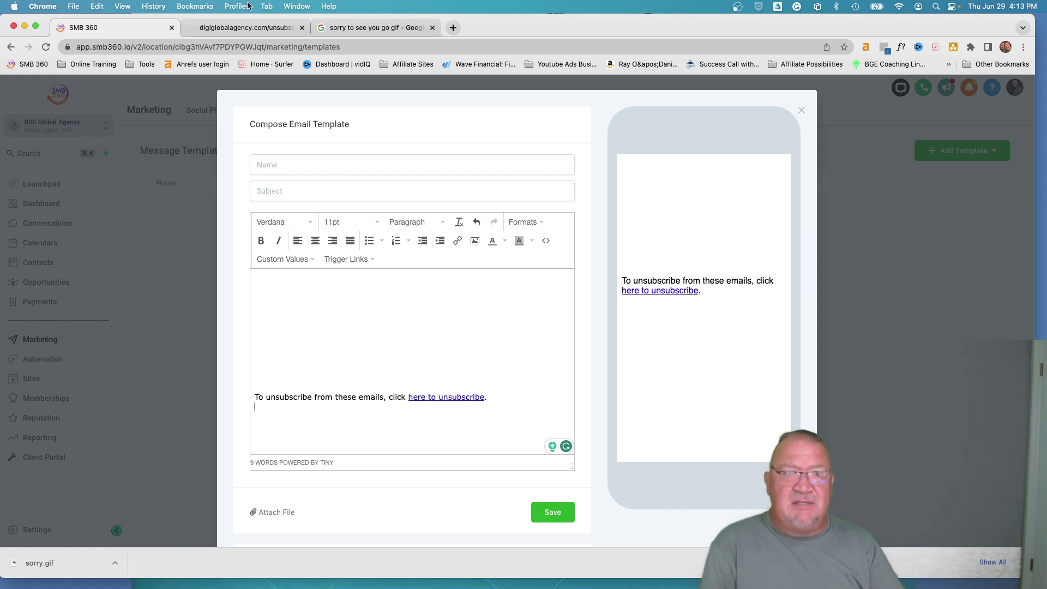
left_click(246, 28)
left_click(131, 30)
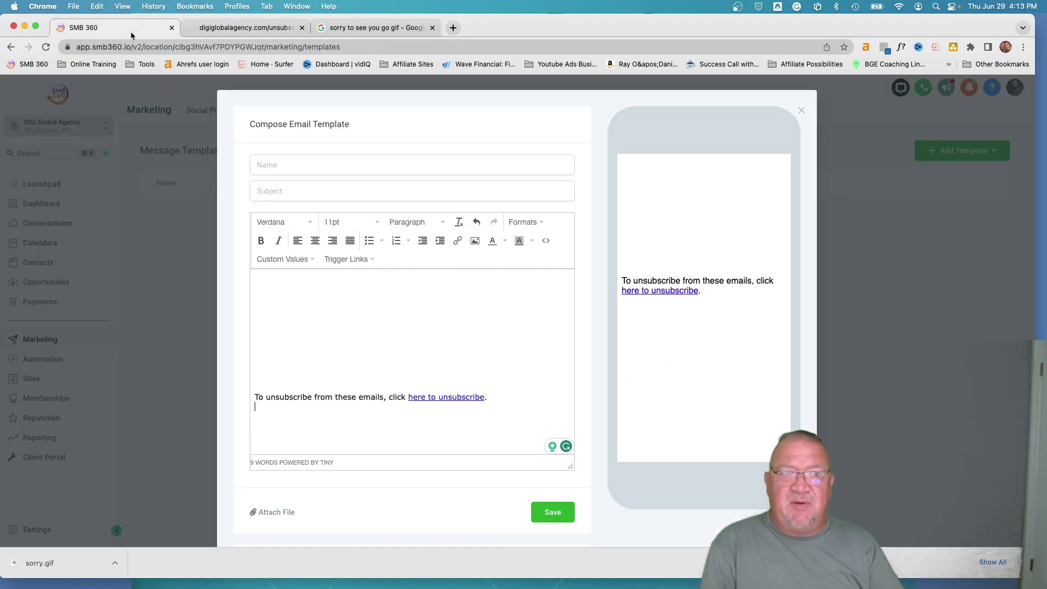